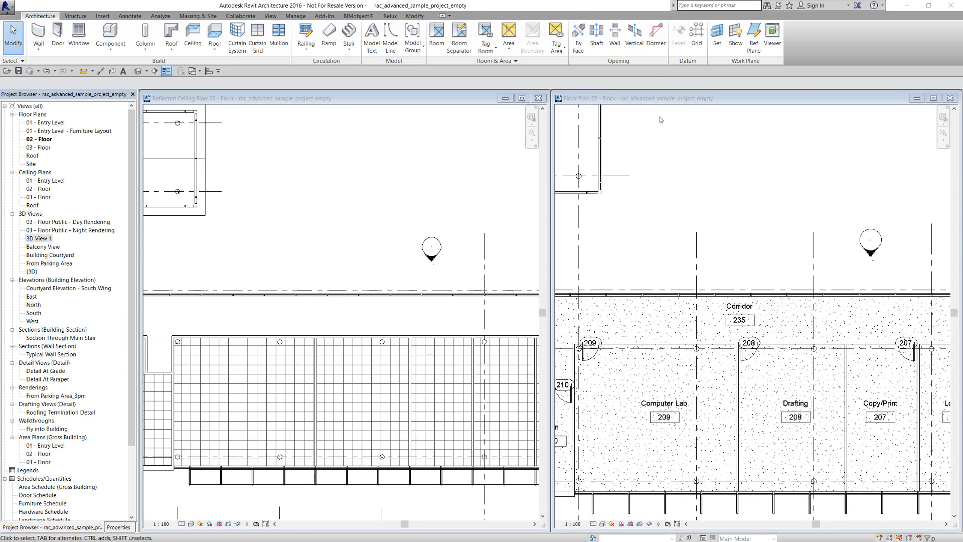
Step: Switch the ribbon to the Relux add-in tab
click(390, 16)
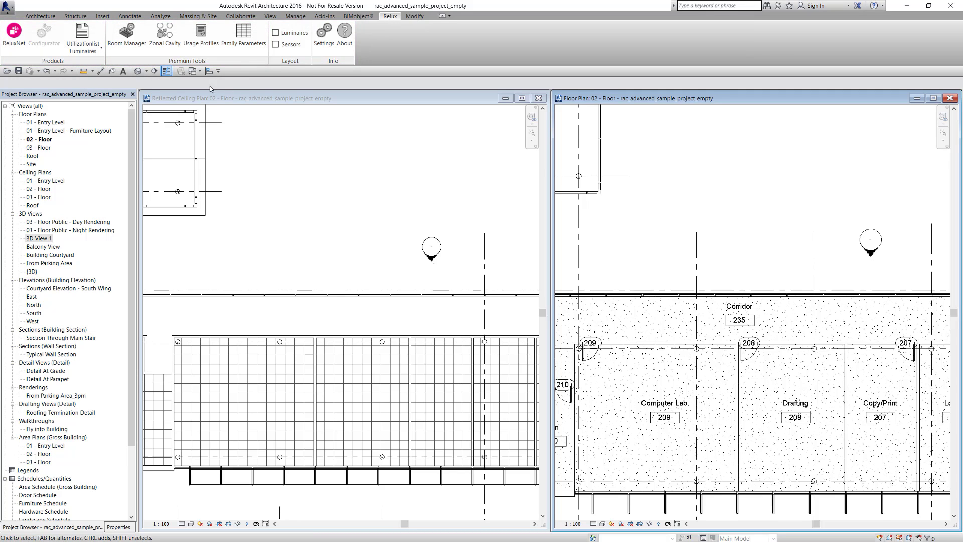
Step: Browse the ReluxNet luminaire catalogue, close it, and open the Relux Settings dialog
click(14, 32)
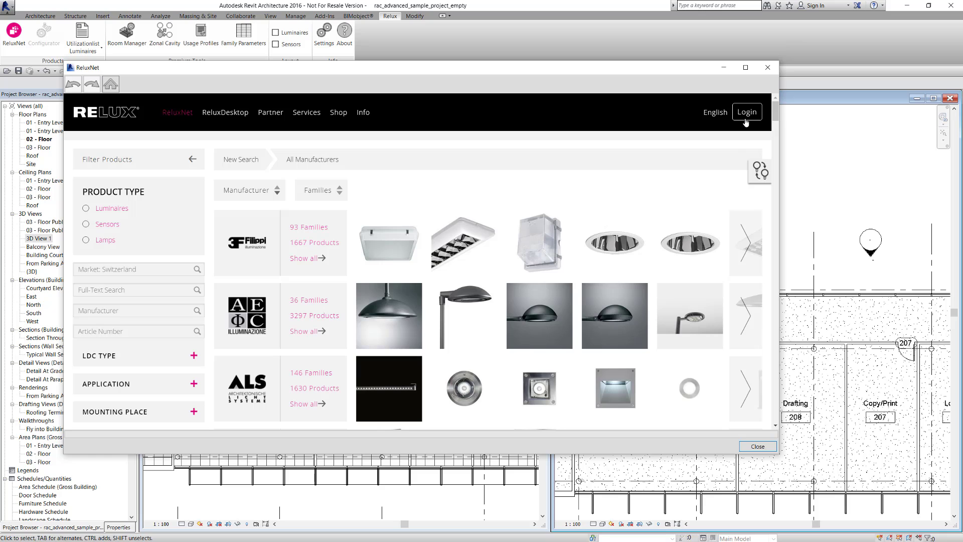
click(770, 449)
click(324, 34)
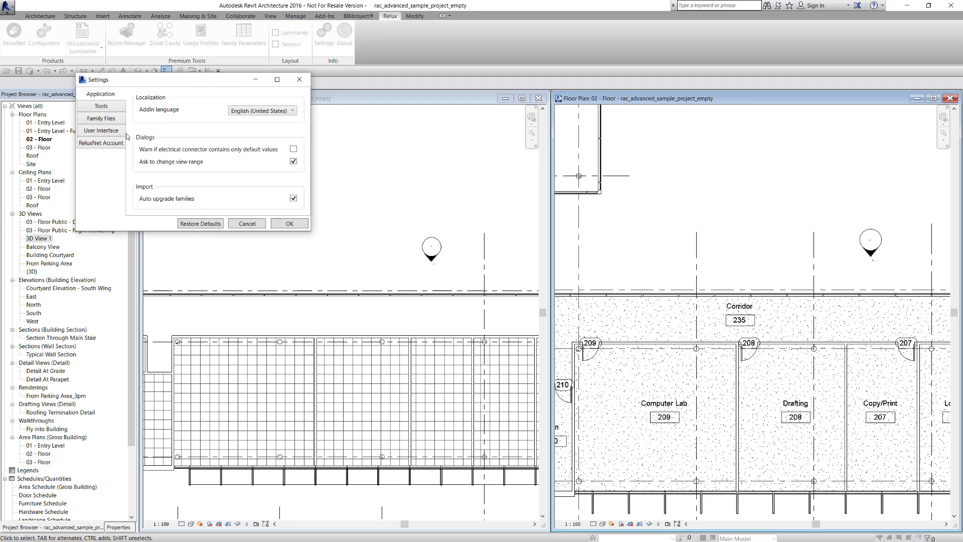
Step: Activate ReluxCAD by logging in with the ReluxNet account username and password, remembering the password
click(106, 145)
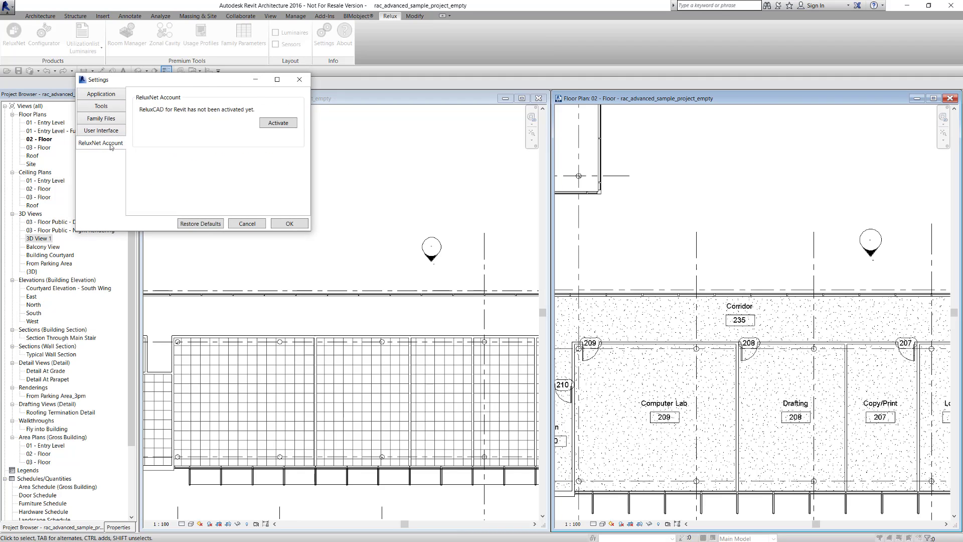
click(267, 123)
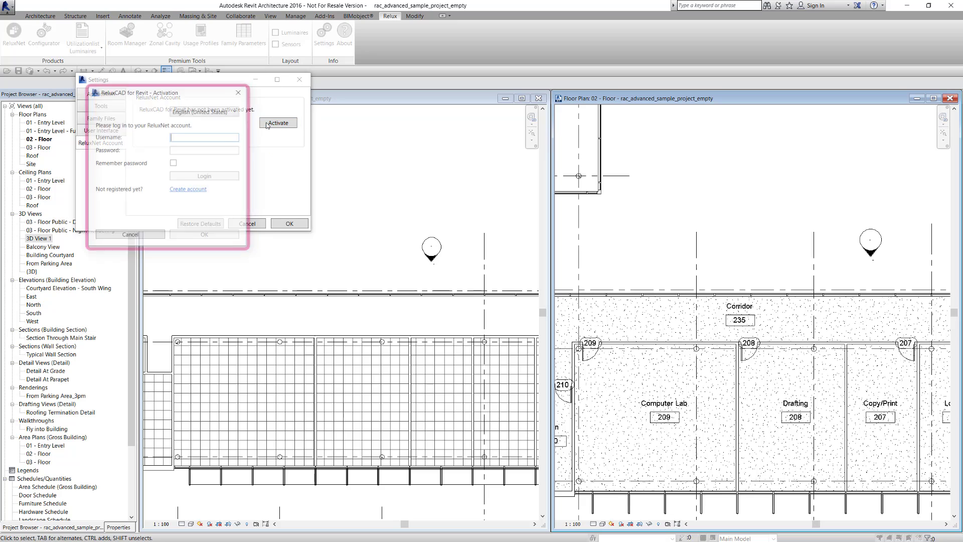
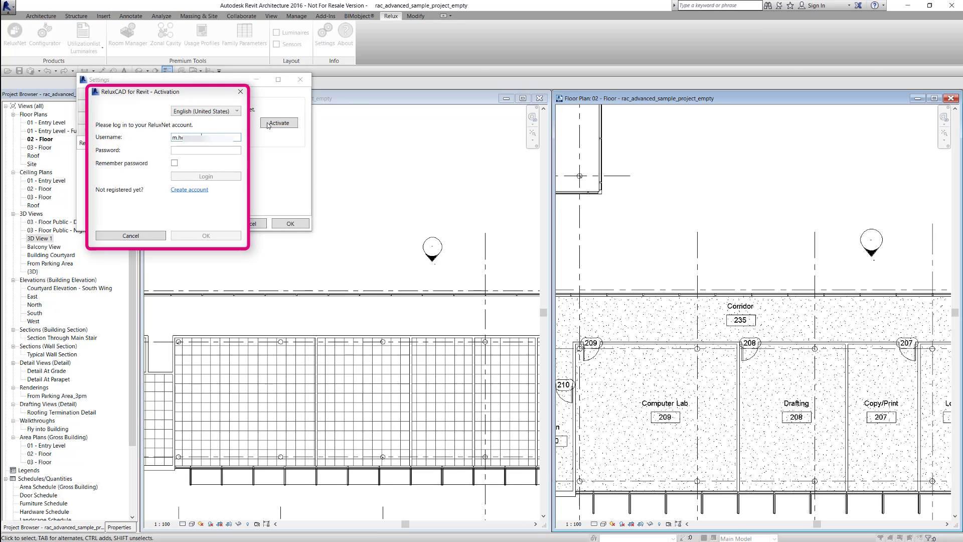
key(Tab)
text(*)
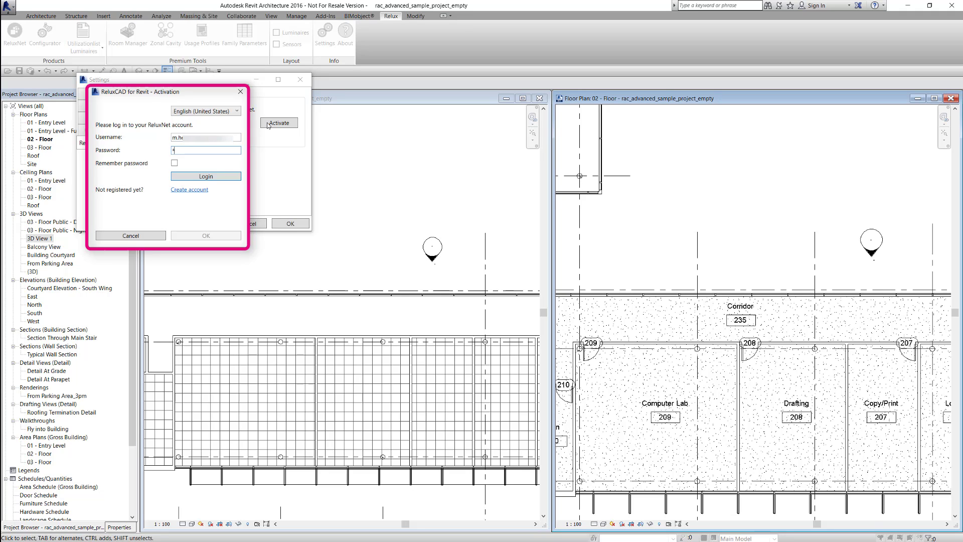
click(174, 164)
click(191, 176)
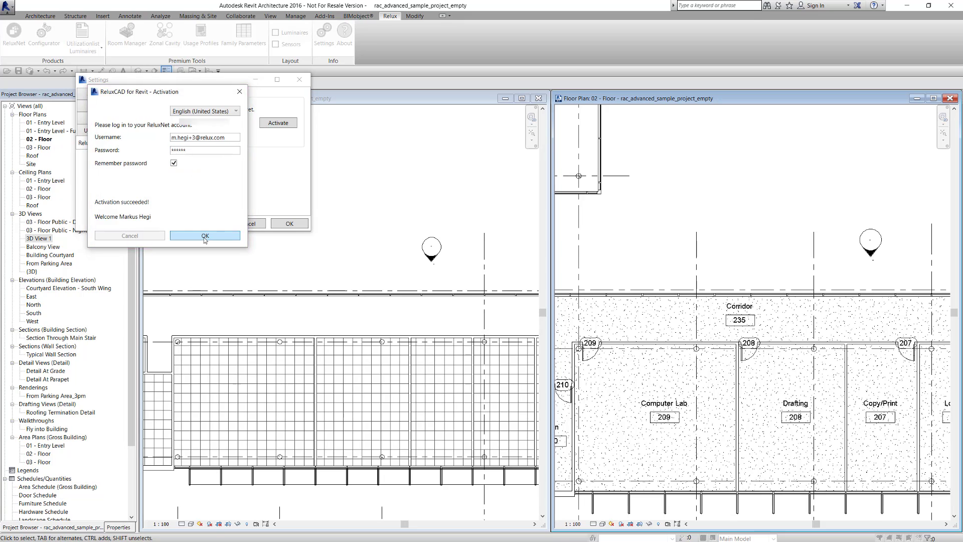
click(203, 236)
click(288, 225)
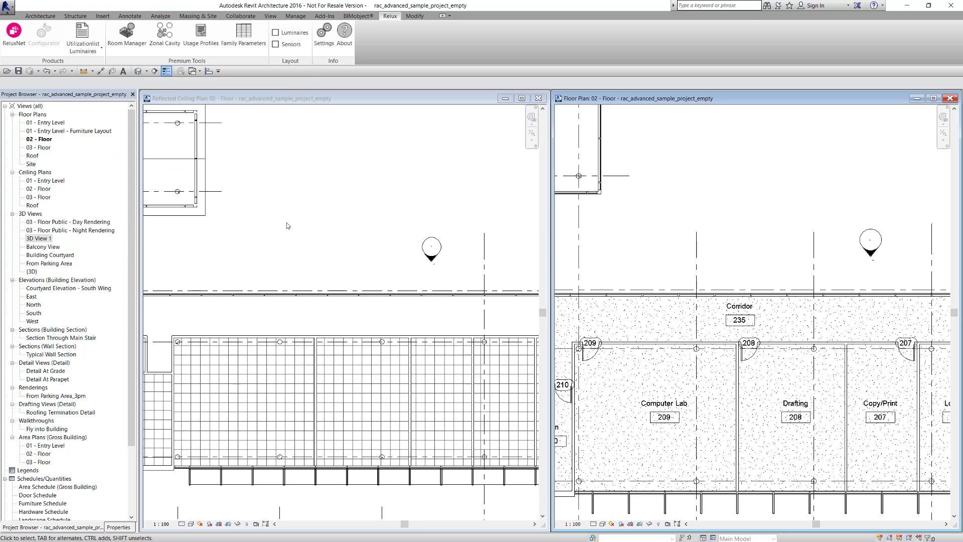
Step: Search ReluxNet full-text for 'beledi xl' and load the BÄRO beledi XL luminaire into Revit
click(14, 31)
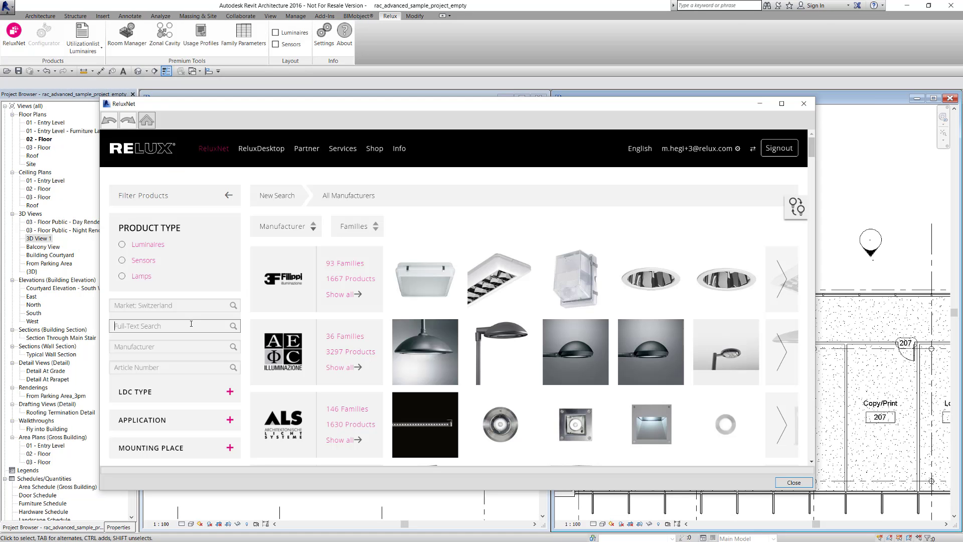
text(beledi xl)
key(Return)
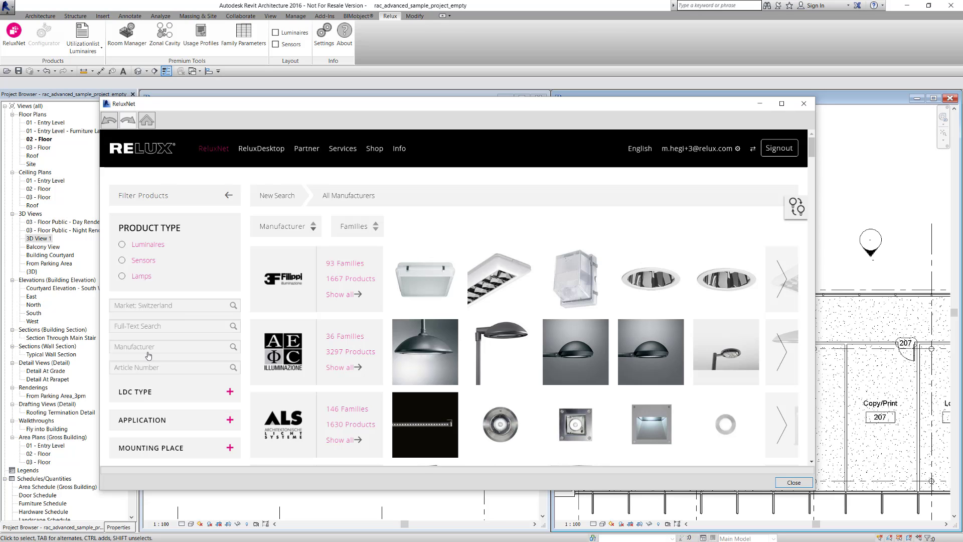
drag(810, 240, 813, 409)
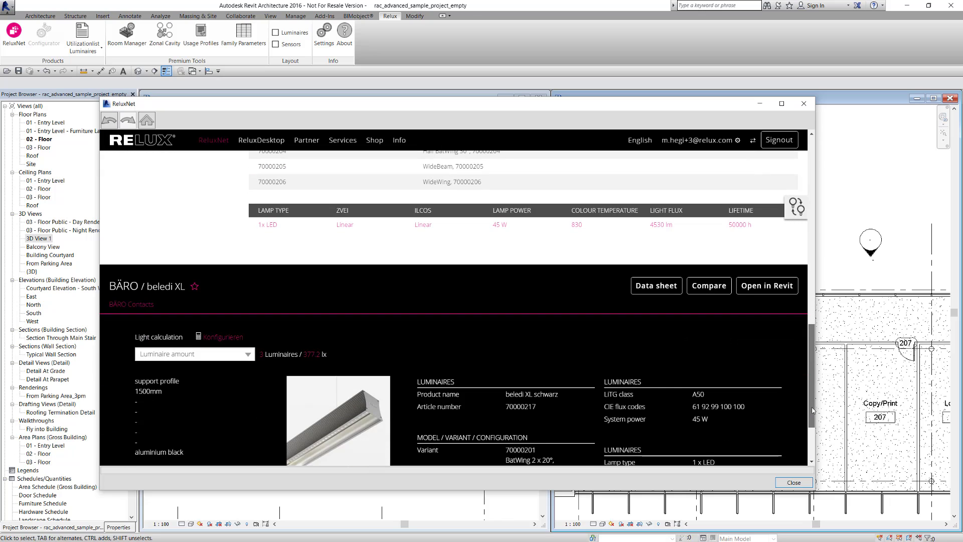
click(769, 285)
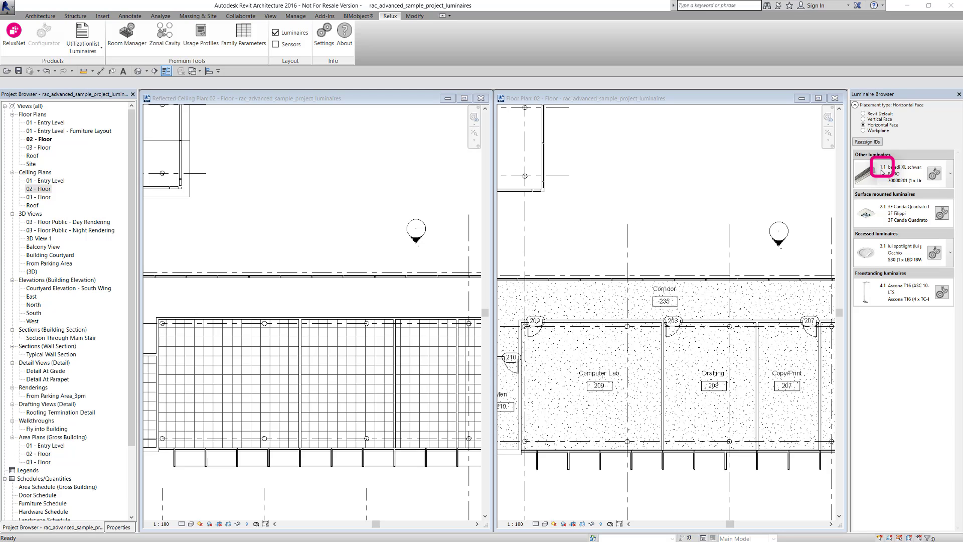
Step: Check the beledi XL and lui spotlight variant lists, then open the recessed spotlight's Configurator
click(949, 186)
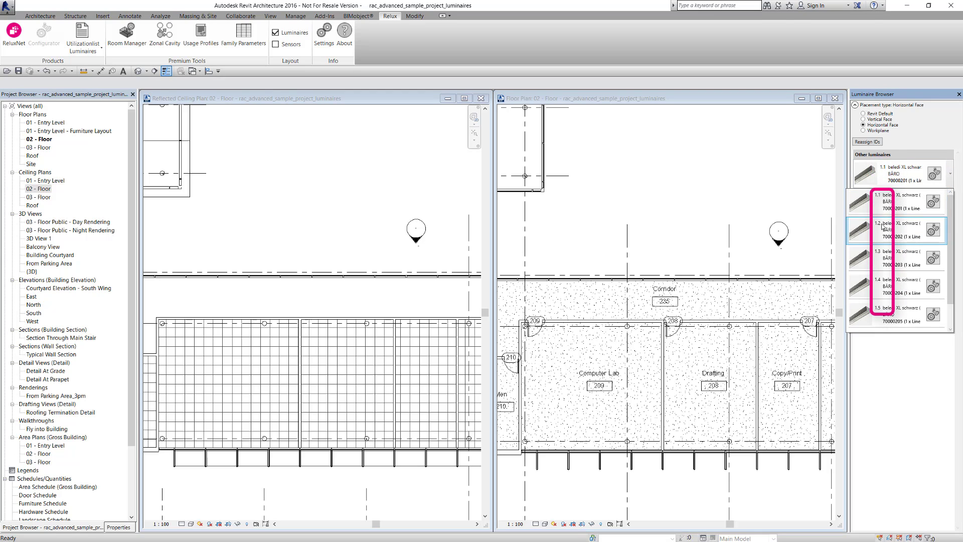
click(949, 176)
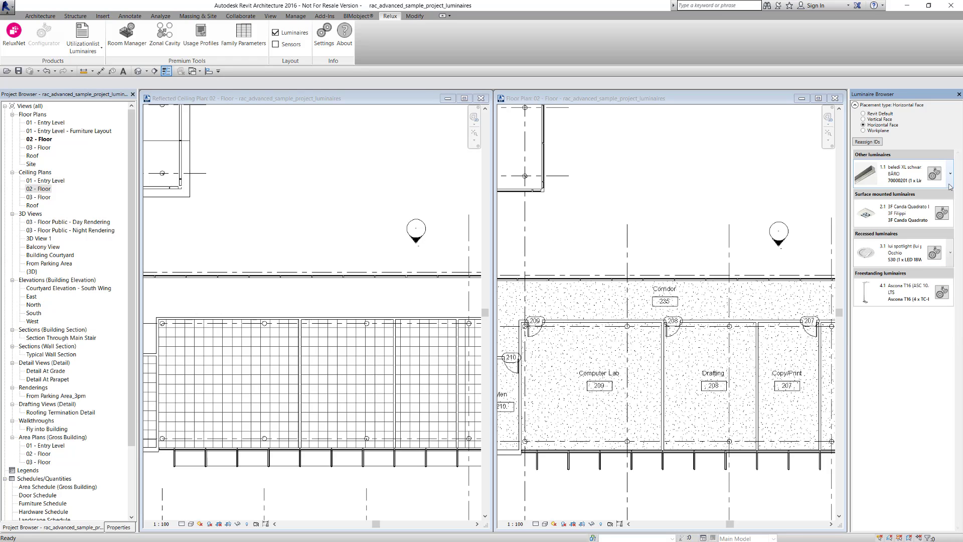
click(950, 253)
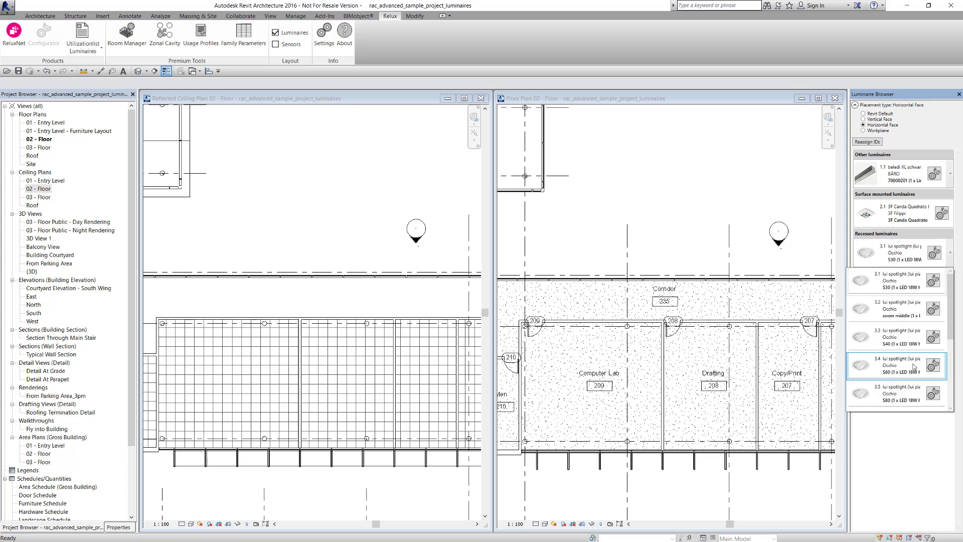
click(950, 256)
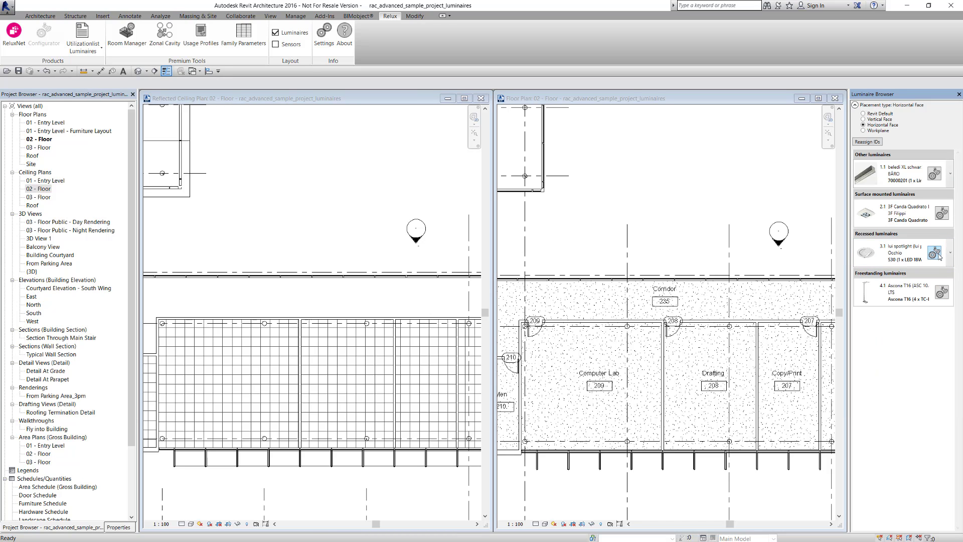
click(936, 254)
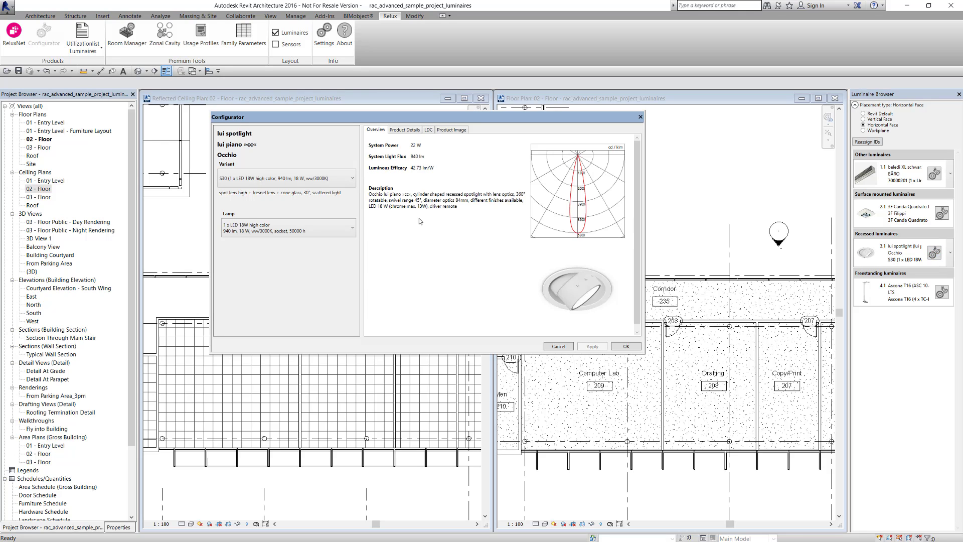
Step: Review the spotlight's product data, light distribution curve and product image
click(405, 130)
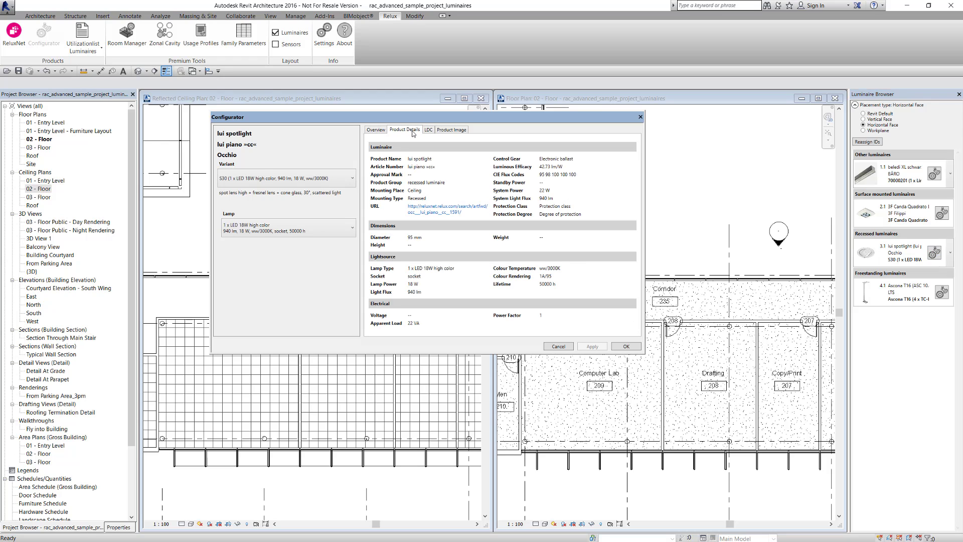
click(428, 131)
click(445, 131)
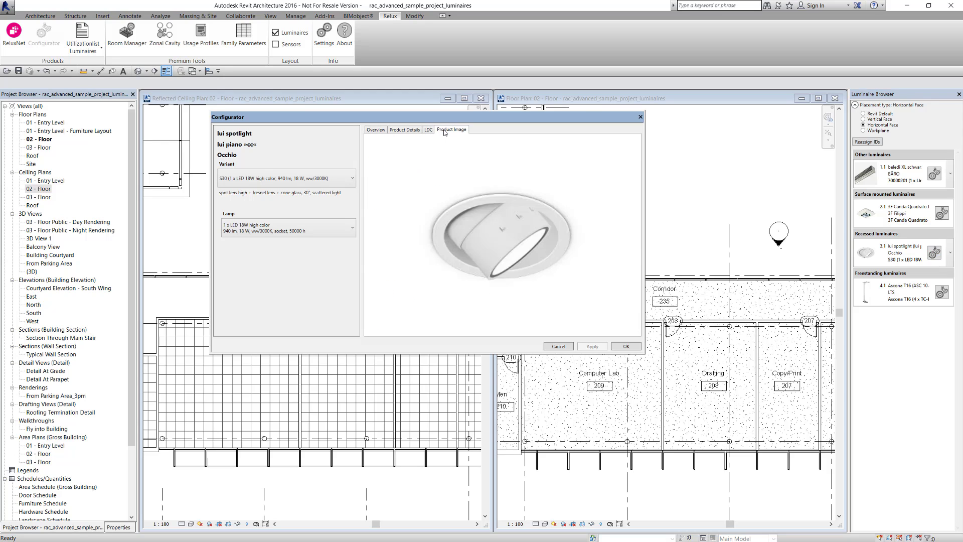
click(377, 132)
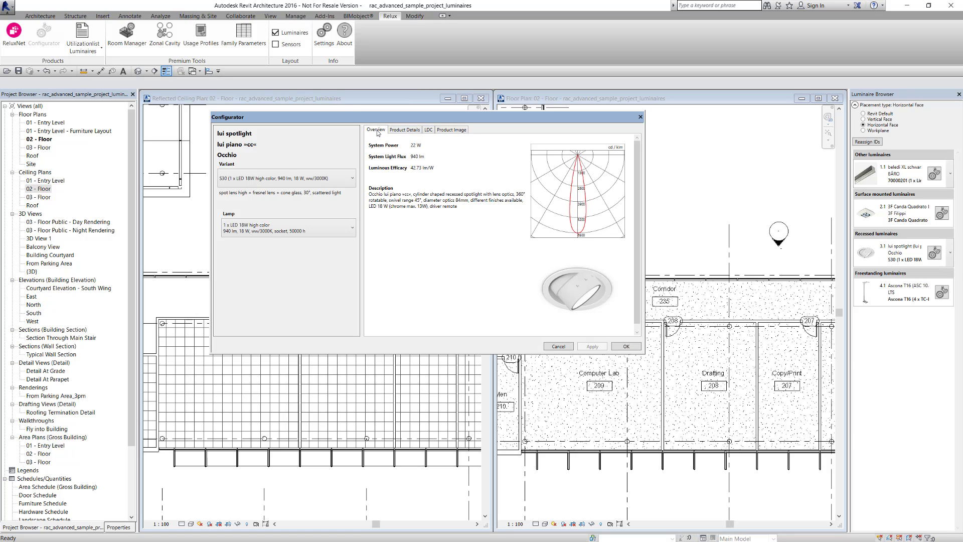
Step: Set the spotlight to variant S80 with the 1340 lm high-flux 18W LED lamp
click(345, 183)
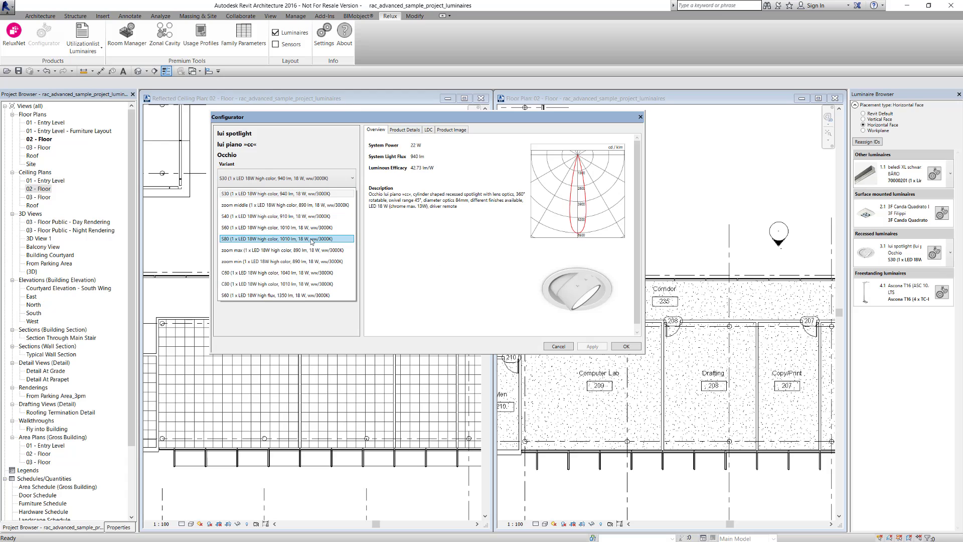
click(311, 239)
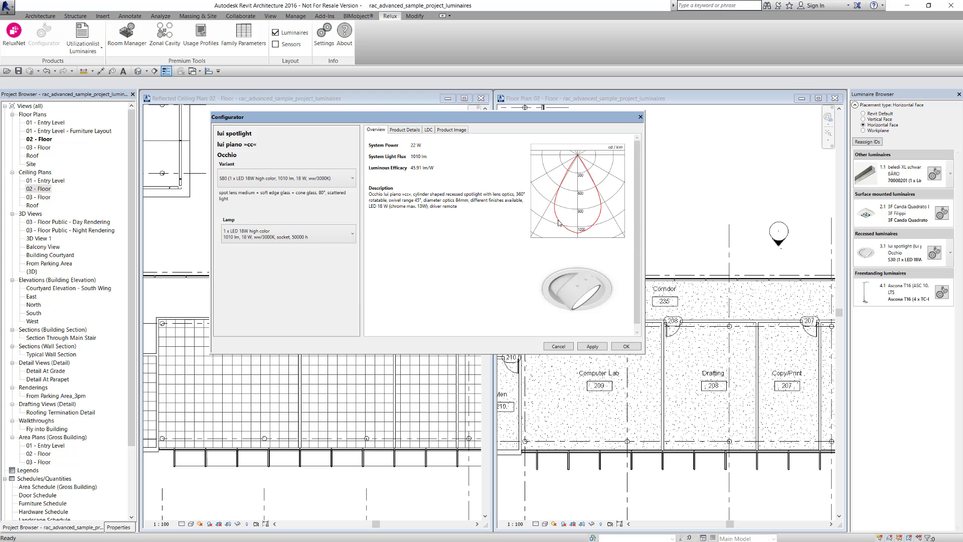
click(346, 232)
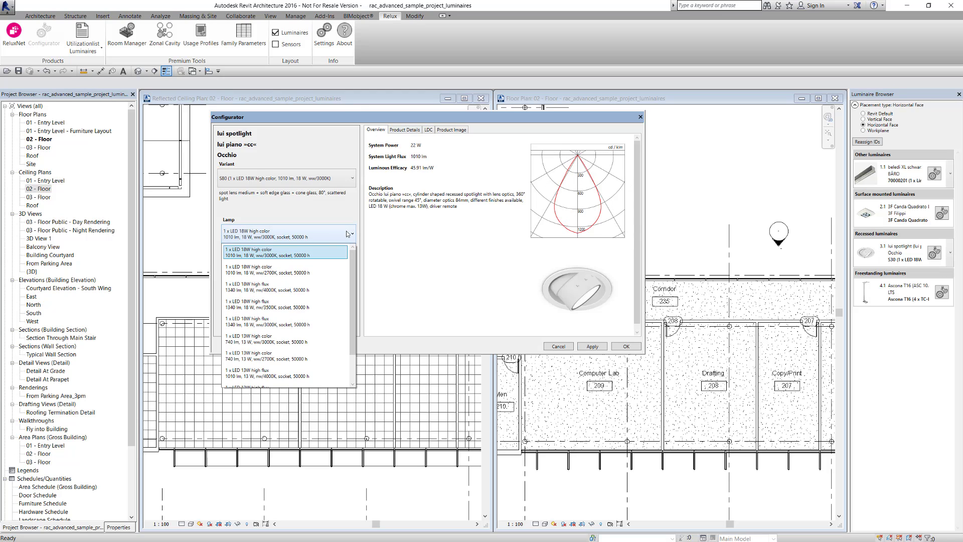
click(294, 307)
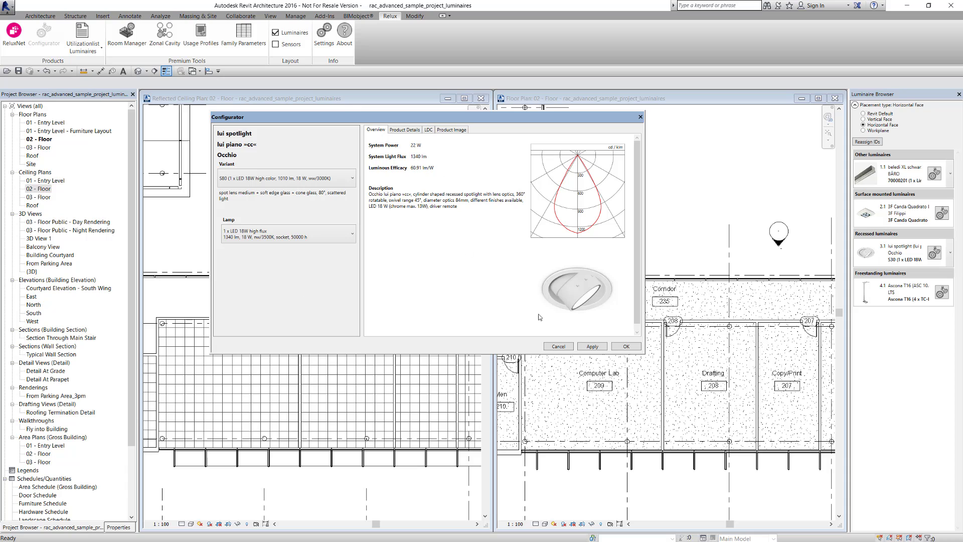
click(593, 347)
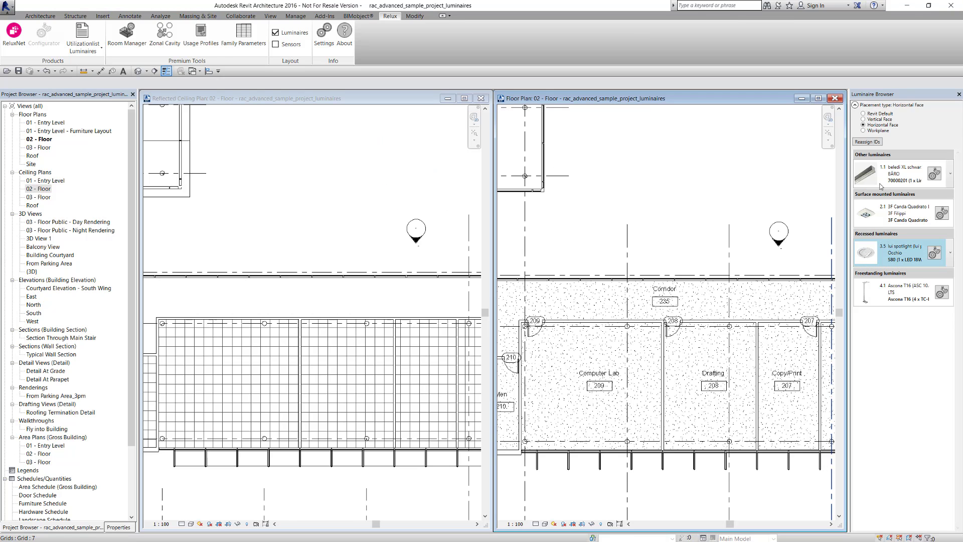
Step: Place two beledi XL luminaires in the 02 - Floor reflected ceiling grid
double_click(901, 180)
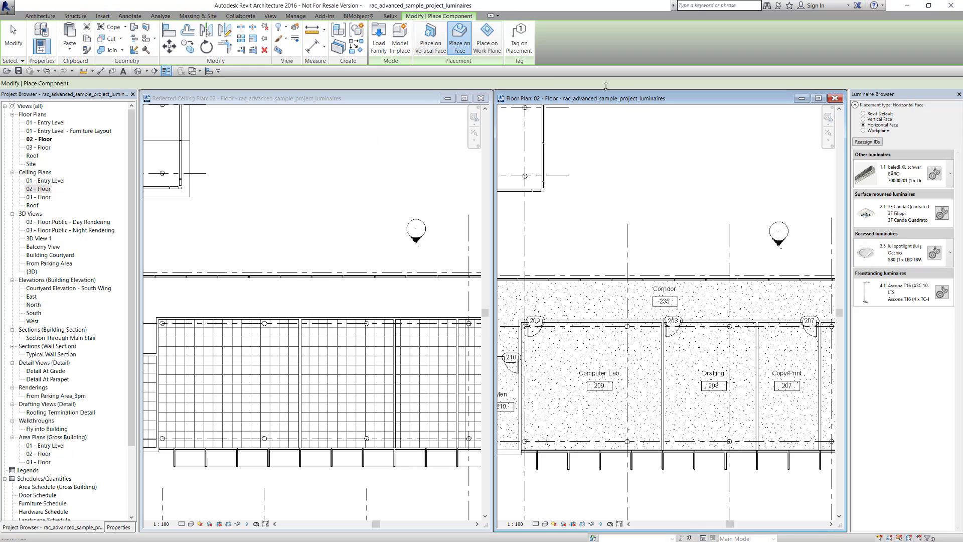
click(241, 386)
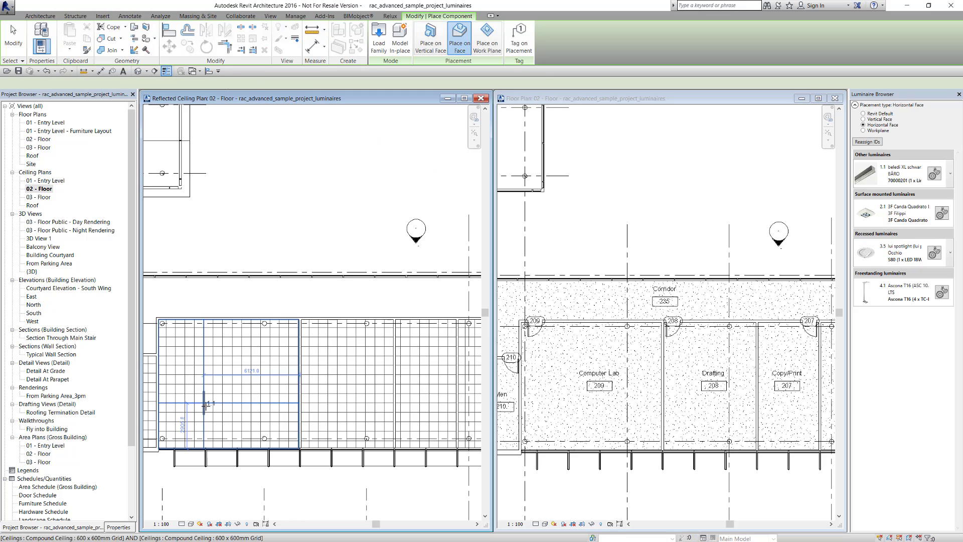
click(194, 413)
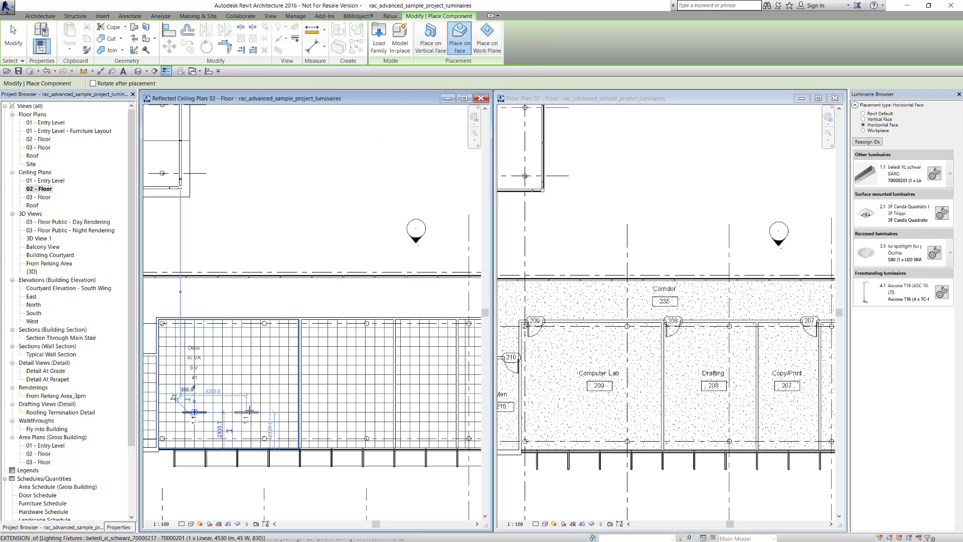
click(263, 412)
key(Escape)
key(Escape)
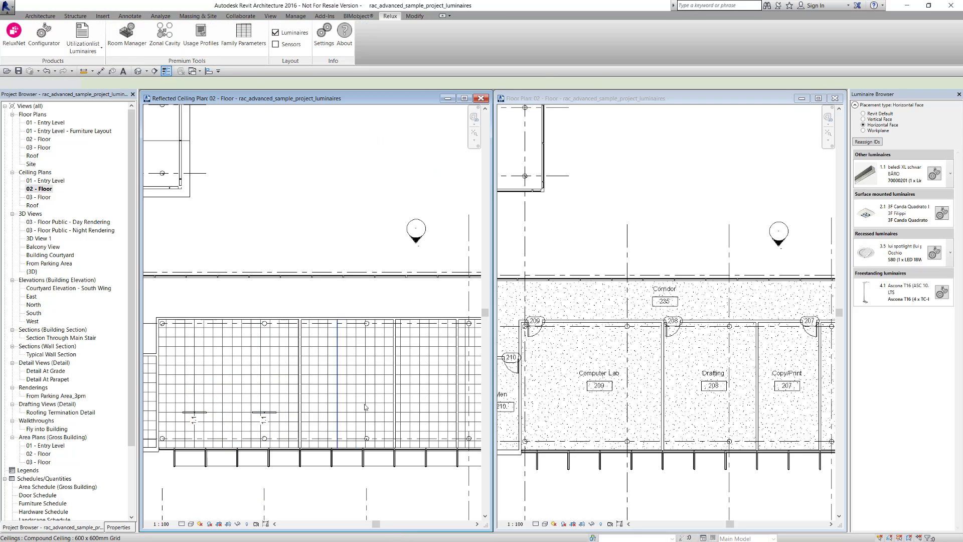
Step: Place three 3.5 recessed spotlights in a row on the ceiling grid
click(881, 253)
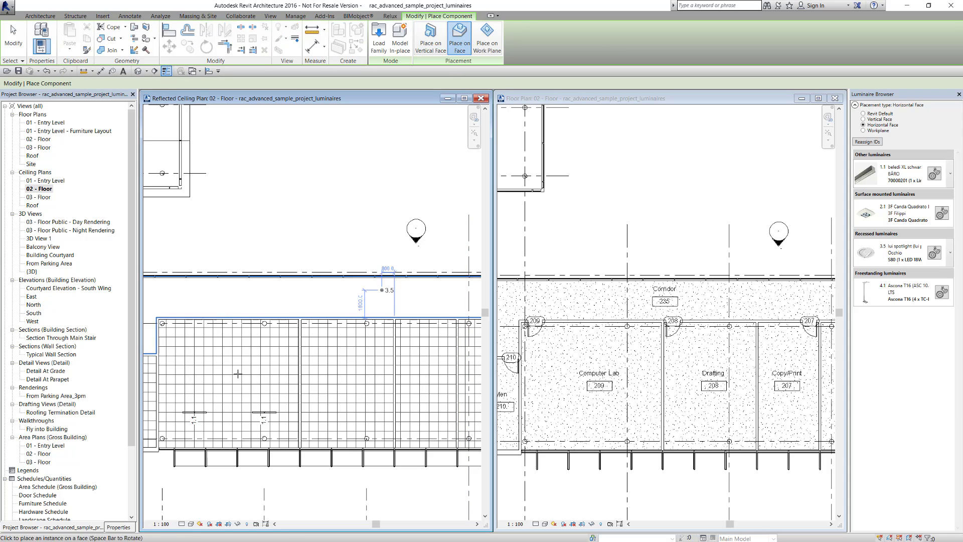
click(185, 392)
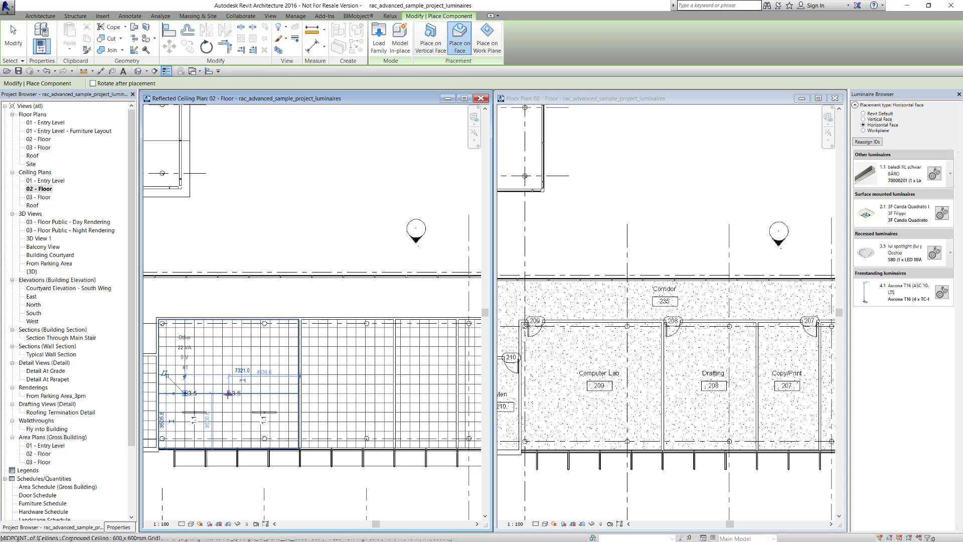
click(222, 392)
click(261, 392)
key(Escape)
key(Escape)
Step: Place the 4.1 Ascona floor lamp inside the Computer Lab
click(891, 293)
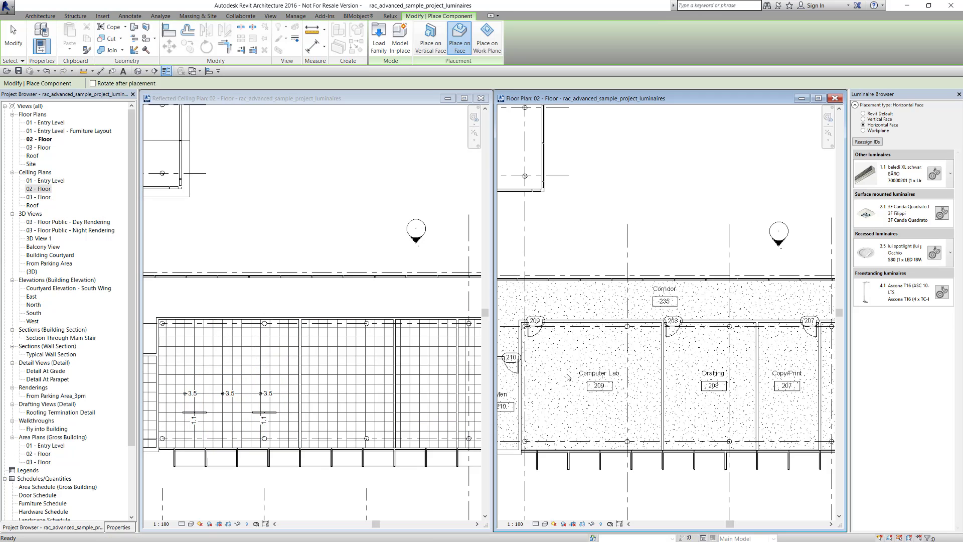
click(553, 390)
key(Escape)
key(Escape)
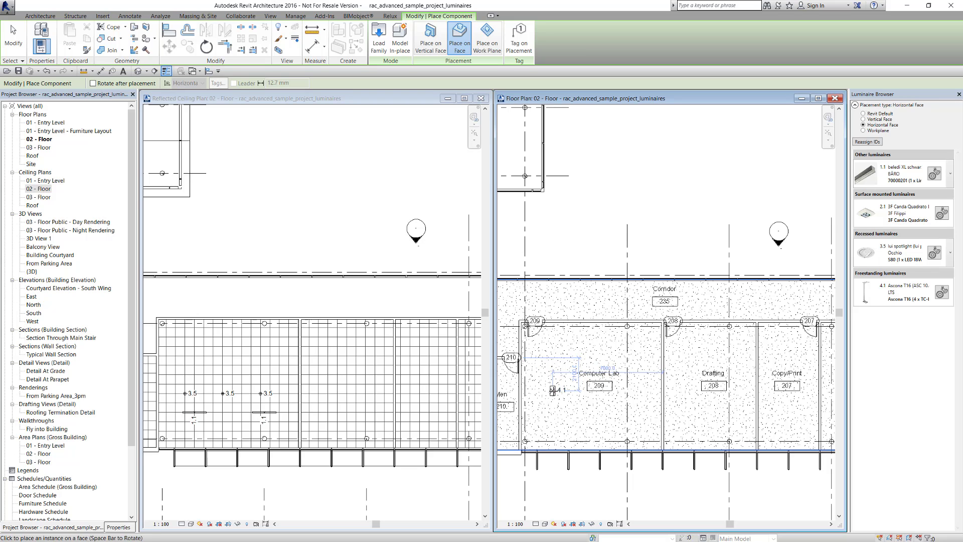
Step: Maximize the reflected ceiling plan and select the rightmost 3.5 spotlight
scroll(227, 407, up, 1)
scroll(227, 406, up, 3)
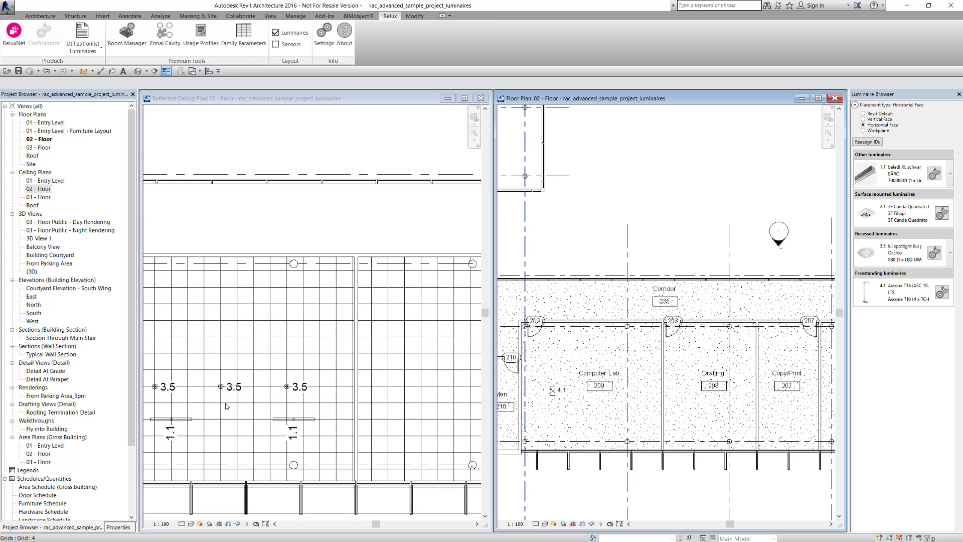
click(278, 409)
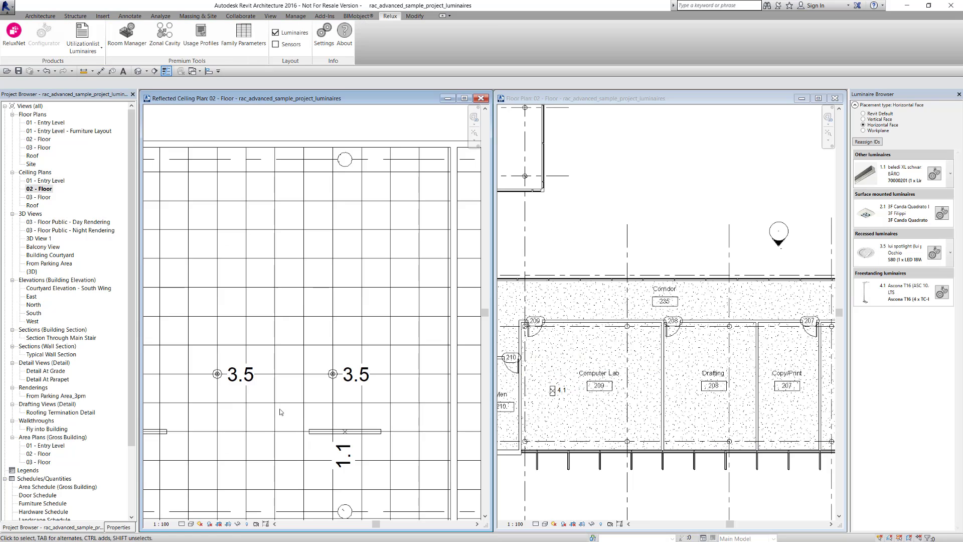
click(464, 99)
click(372, 369)
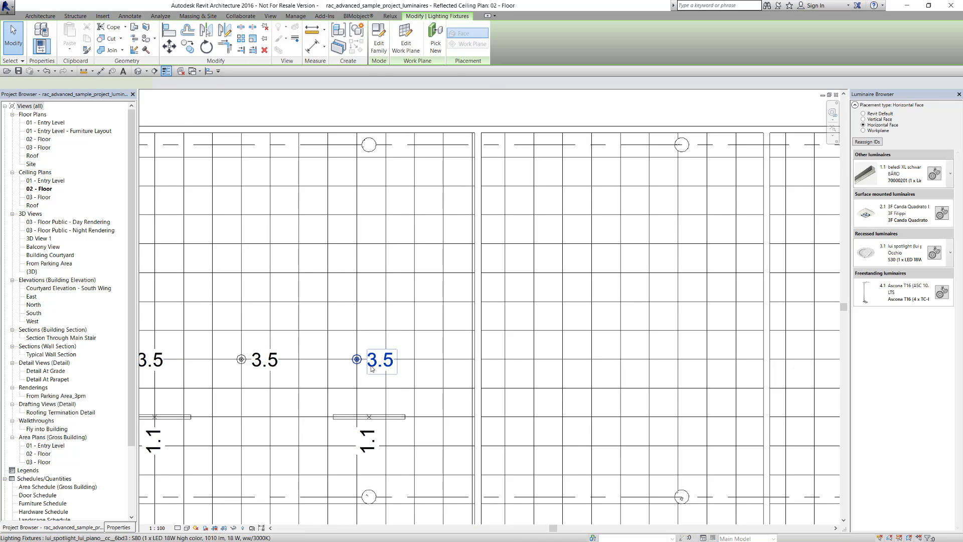
Step: Reconfigure the selected spotlight as the S40 910 lm variant, turning it into 3.3
click(392, 17)
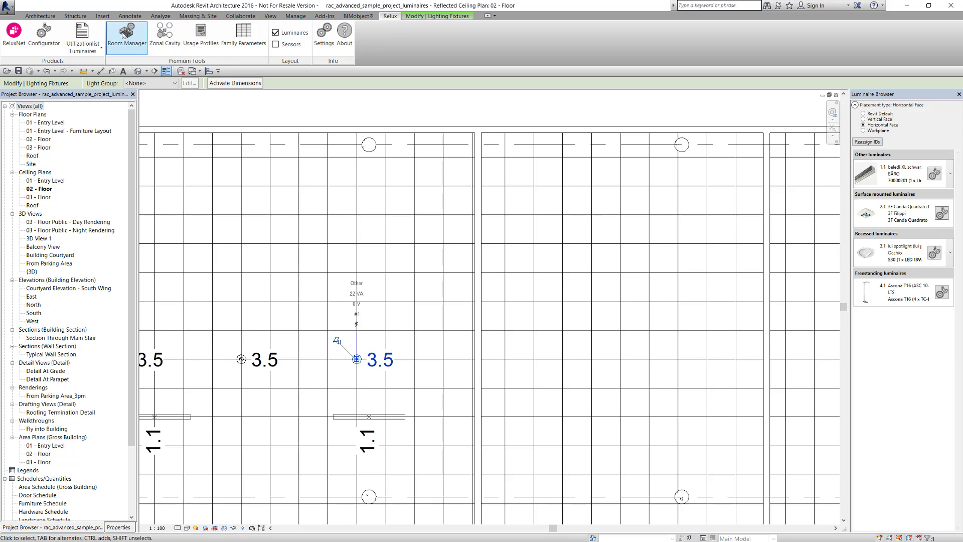
click(44, 34)
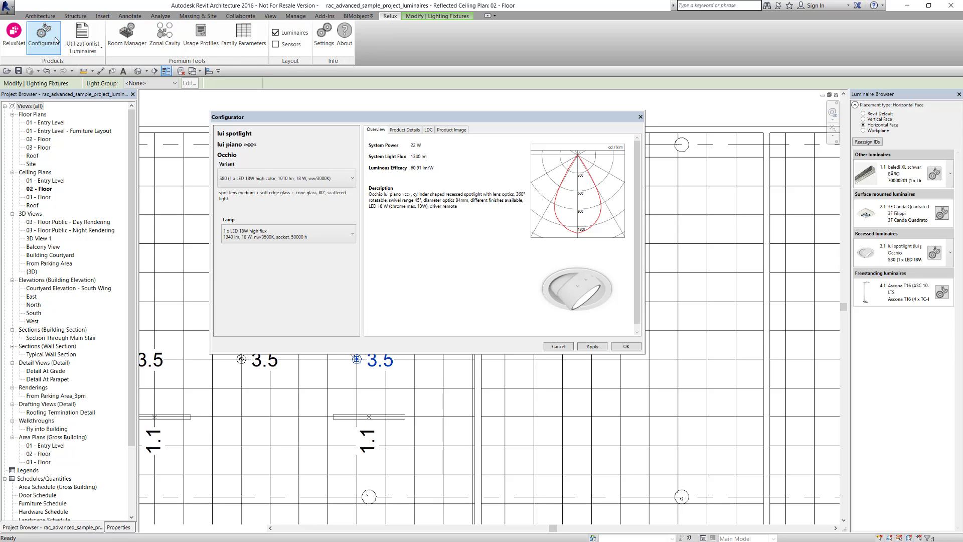
click(291, 237)
click(322, 193)
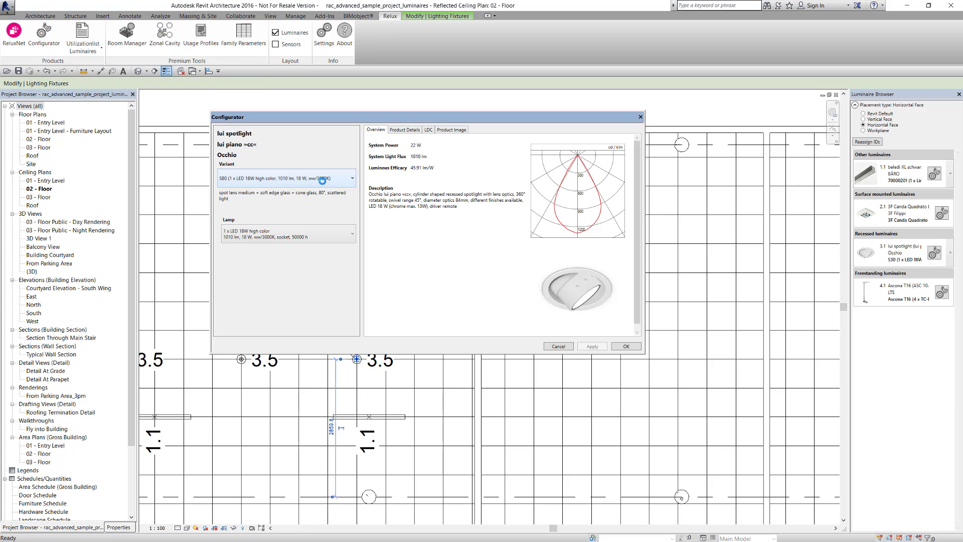
click(322, 180)
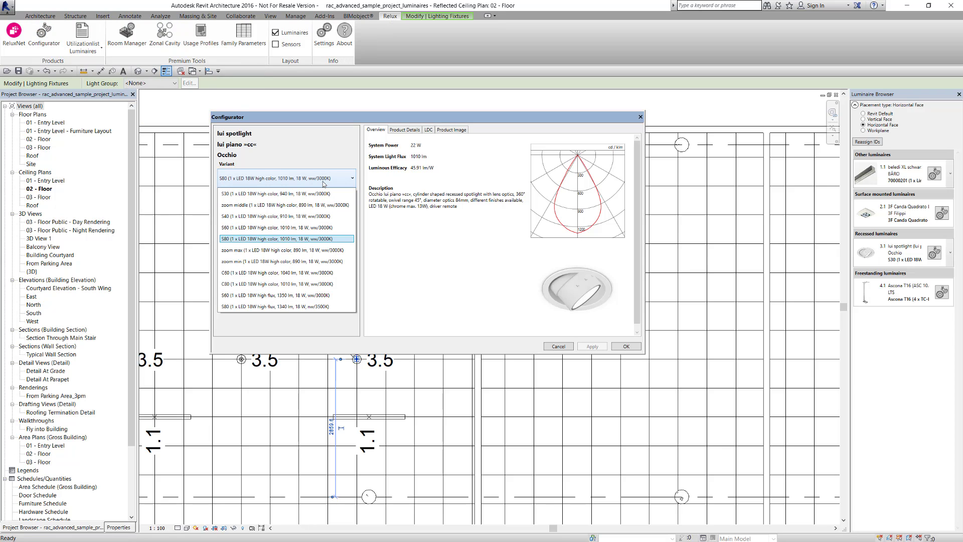
click(314, 216)
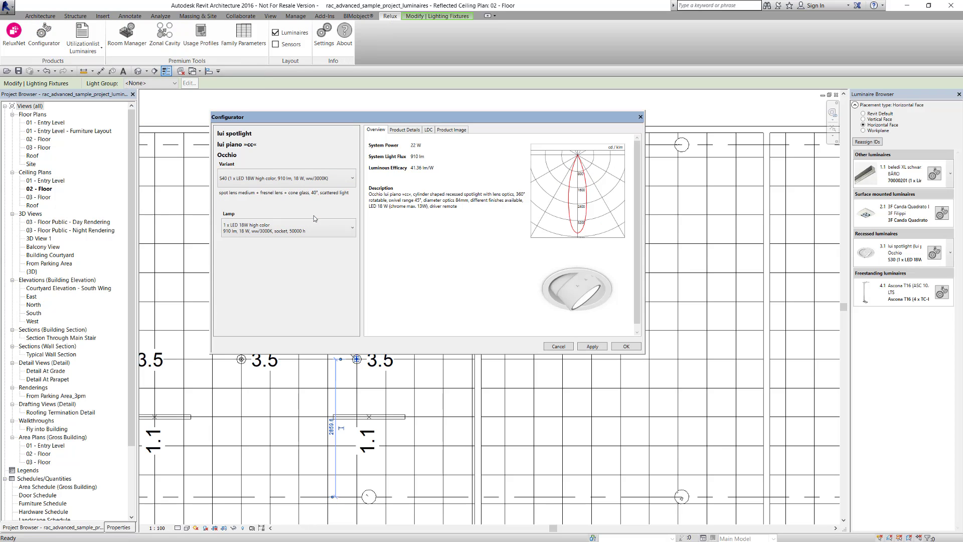
click(595, 349)
click(625, 350)
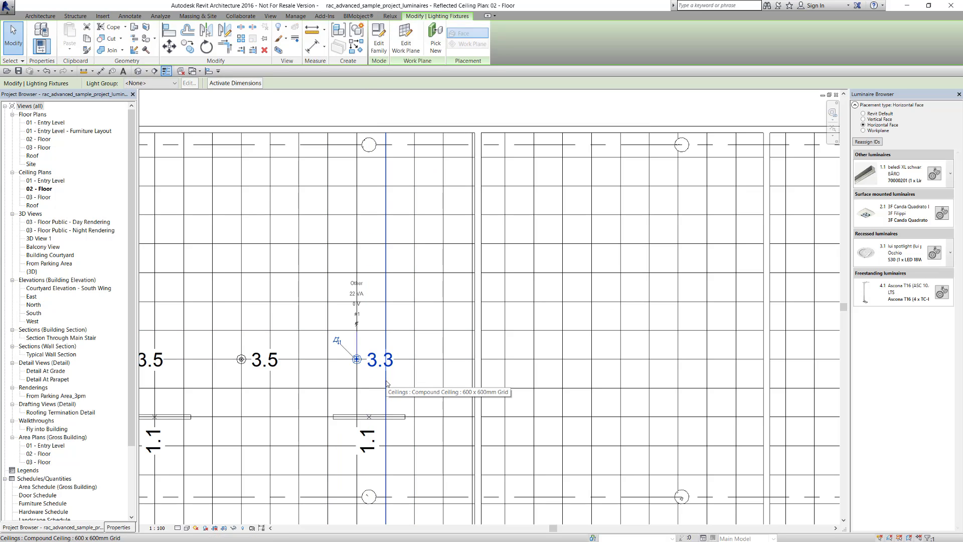
Step: Change the ceiling plan's detail level from the view control bar
scroll(385, 381, down, 2)
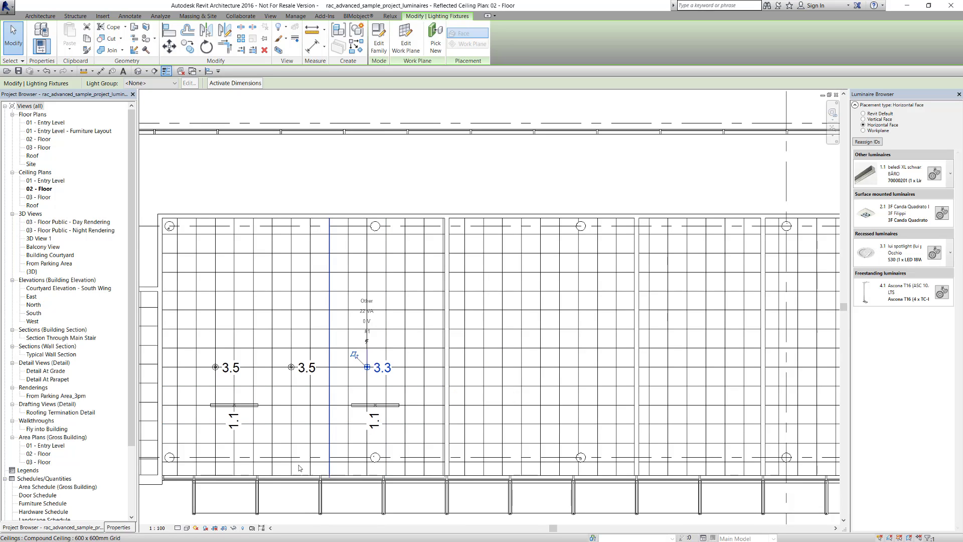
click(178, 528)
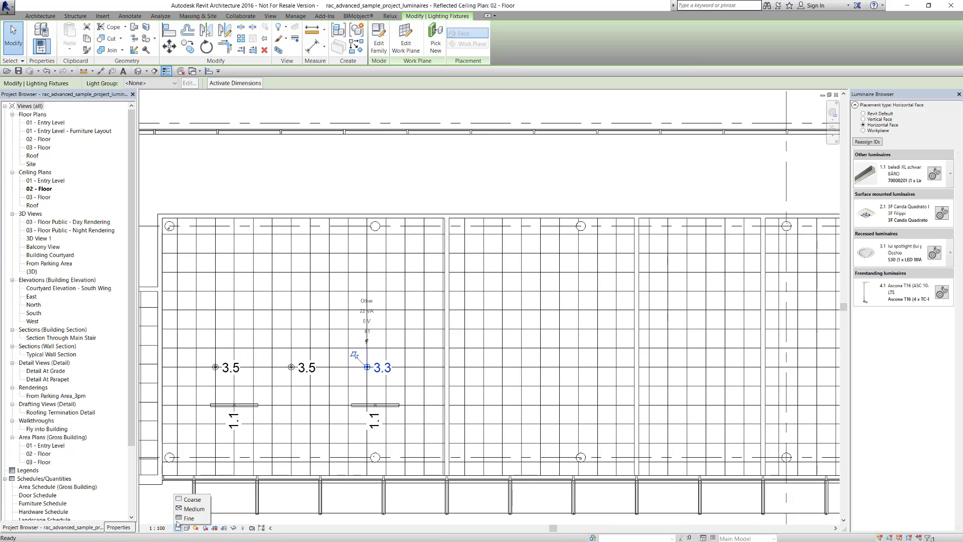
click(181, 509)
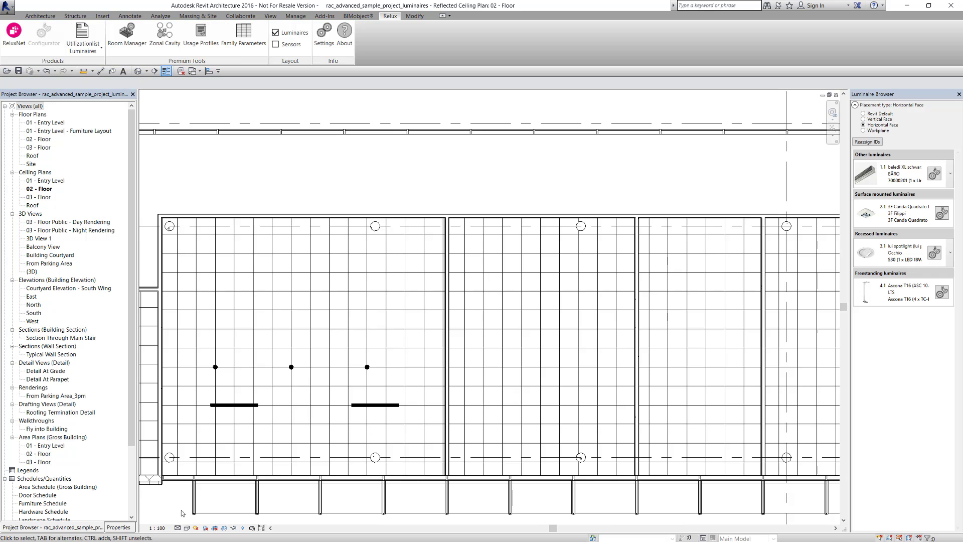
Step: Set the ceiling plan to Coarse detail showing 3.5, 3.3, 1.1 tags, then open 3D View 1
scroll(302, 378, up, 4)
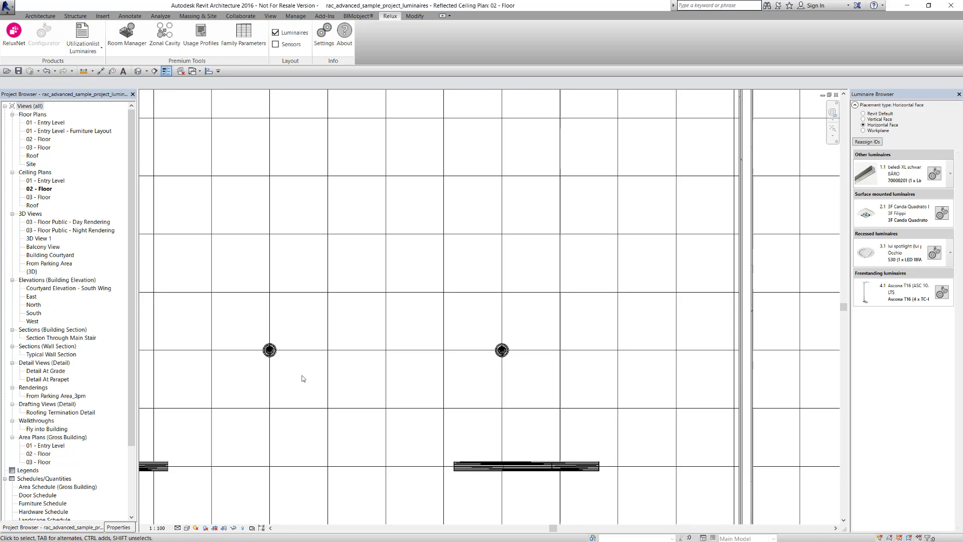
scroll(303, 379, up, 2)
scroll(302, 377, down, 6)
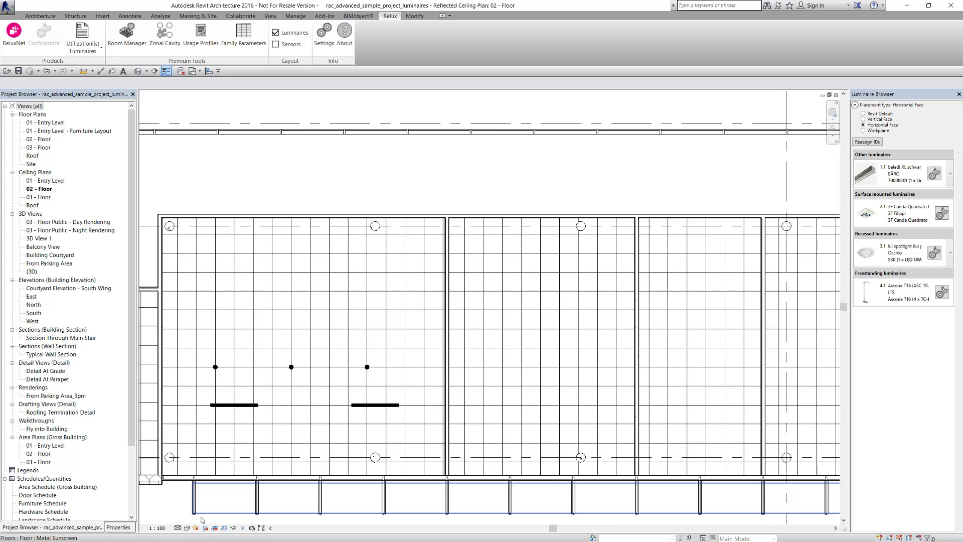
click(177, 528)
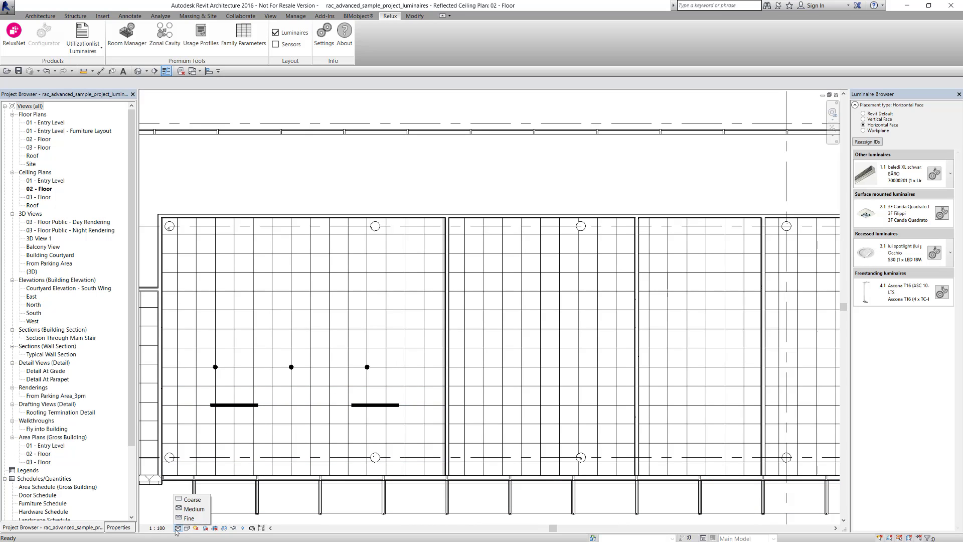
click(183, 499)
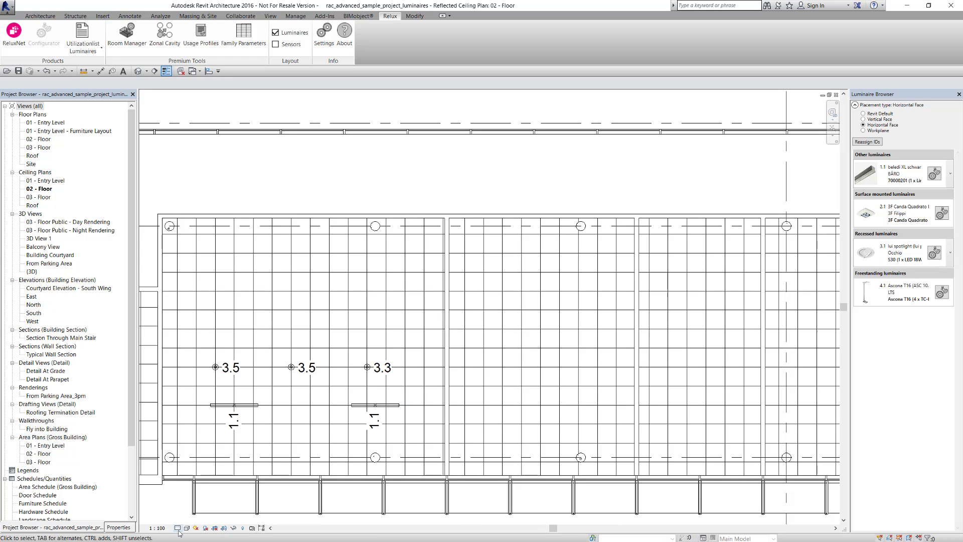
double_click(38, 238)
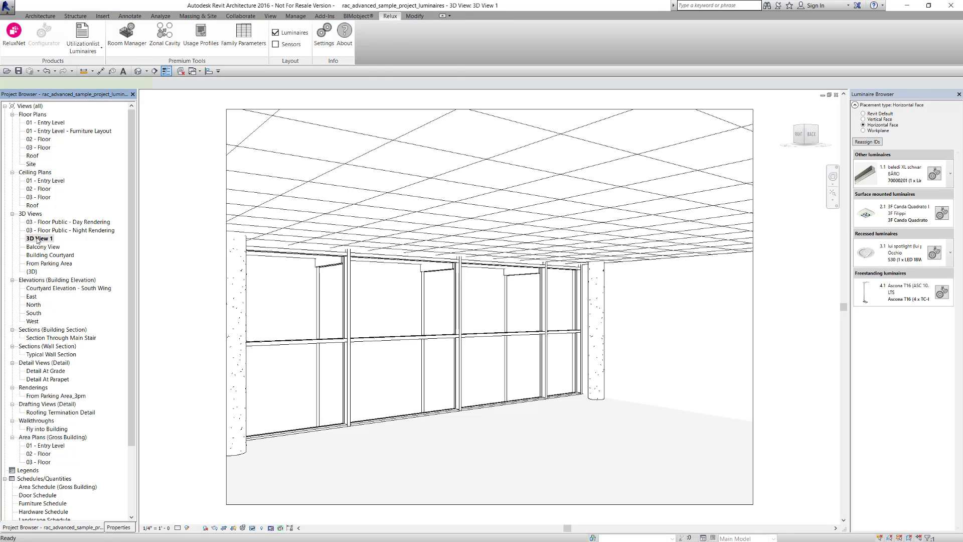
Step: Set 3D View 1 to Fine detail and tile all open views
click(178, 527)
click(189, 518)
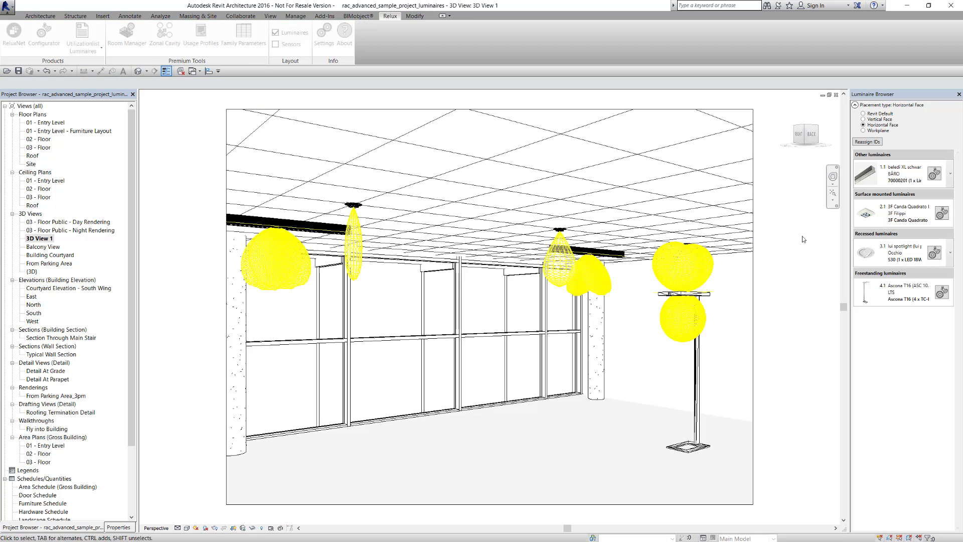
click(271, 16)
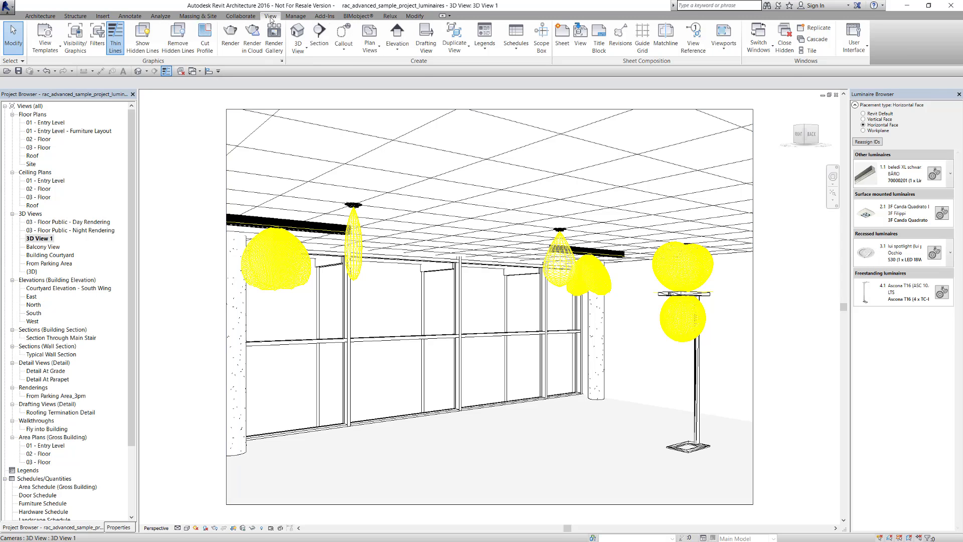
click(808, 50)
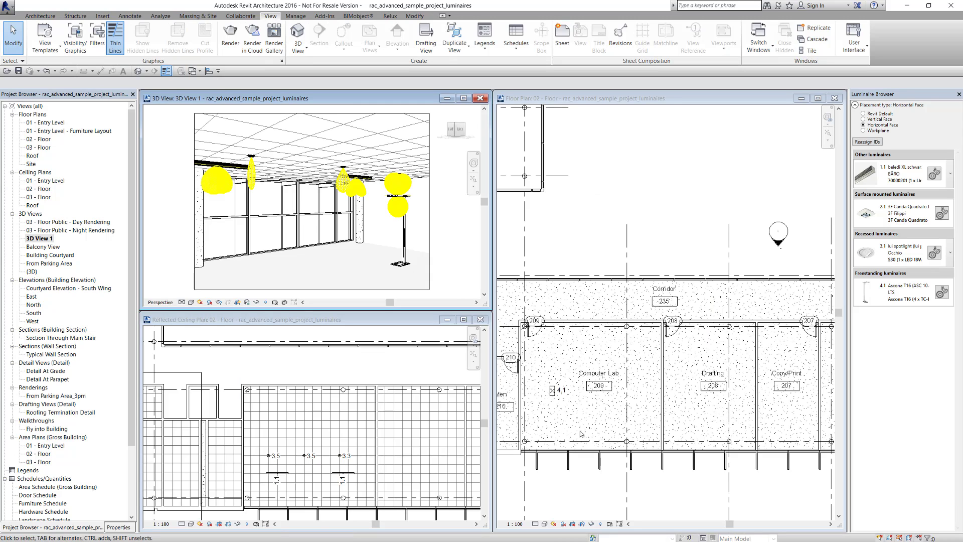
Step: Generate the Relux luminaire utilization schedule listing six Computer Lab fixtures at 384 W
click(390, 17)
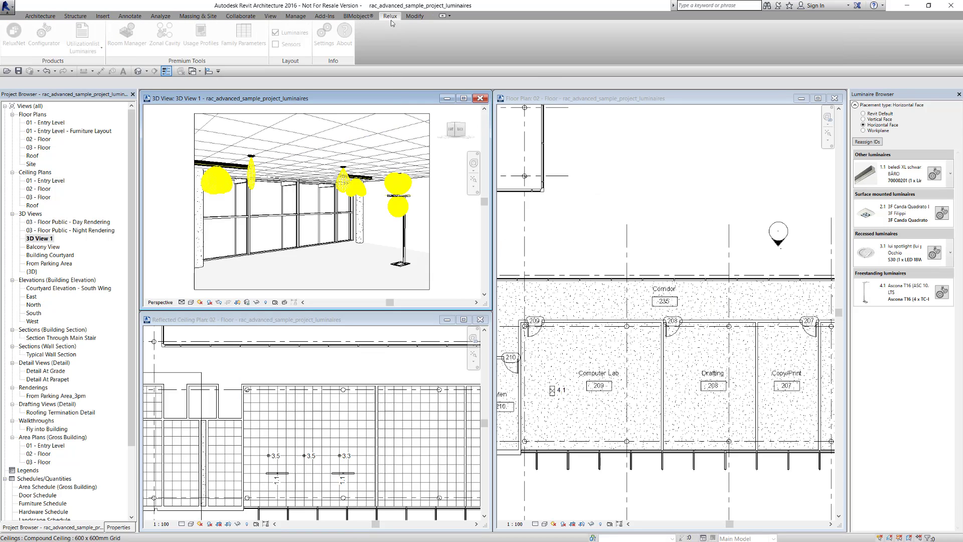
click(100, 48)
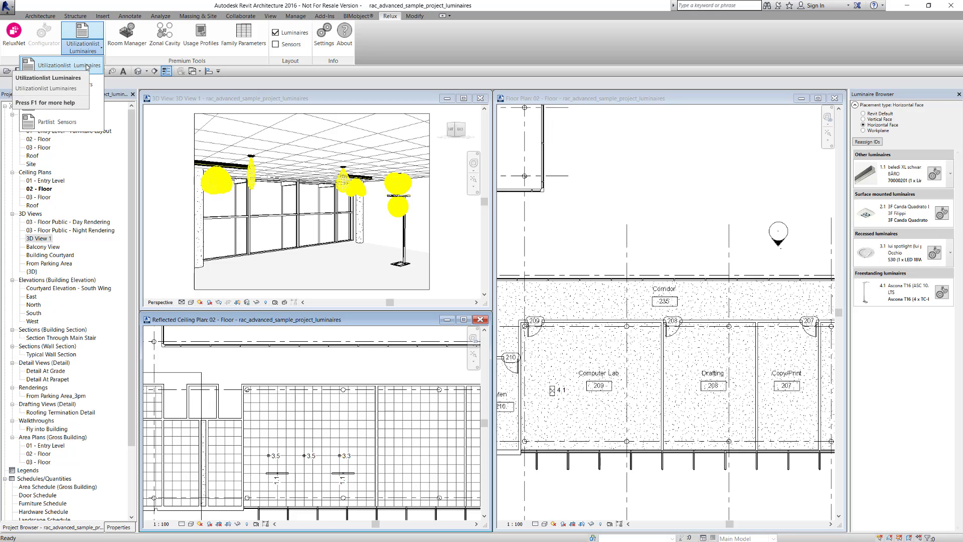
click(86, 67)
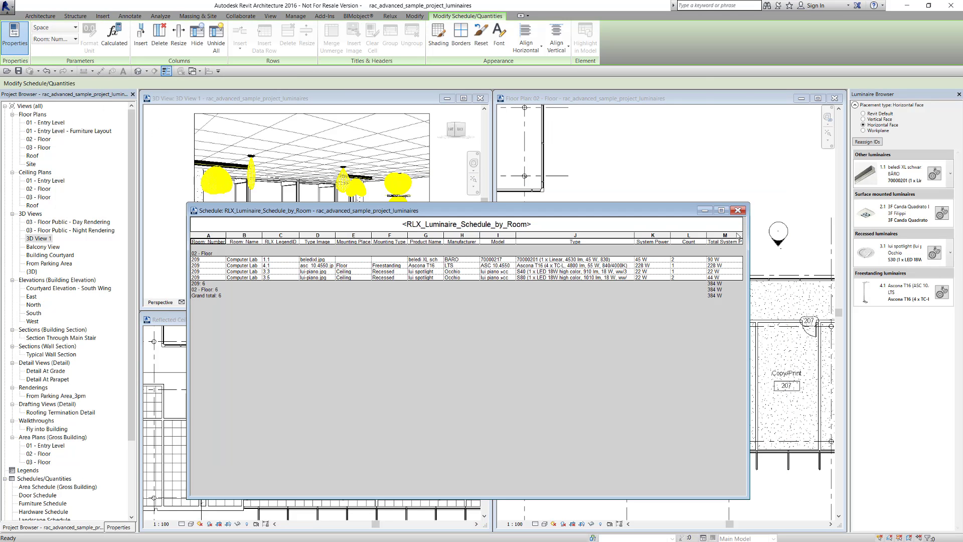
Step: Close the schedule and run the Relux luminaire parts list for the whole floor
click(737, 211)
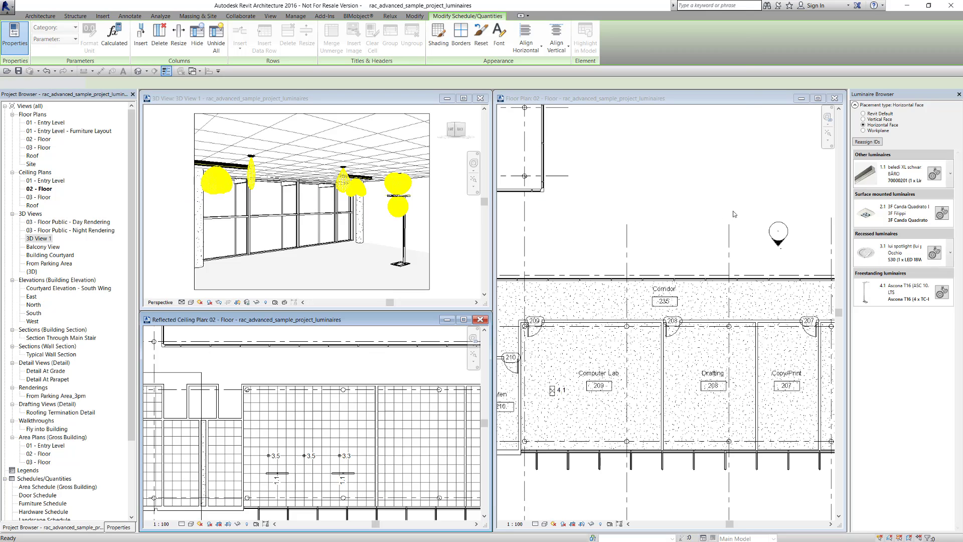
click(101, 50)
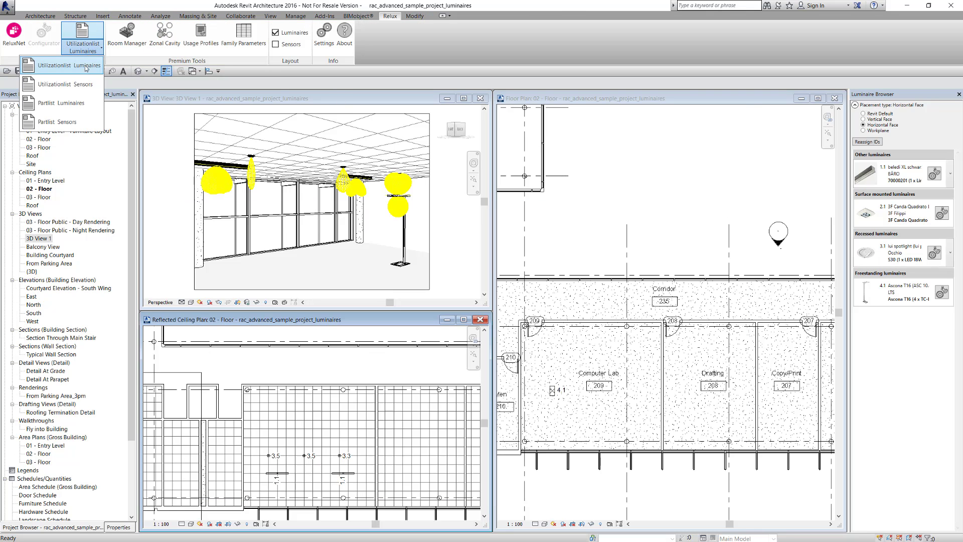
click(60, 103)
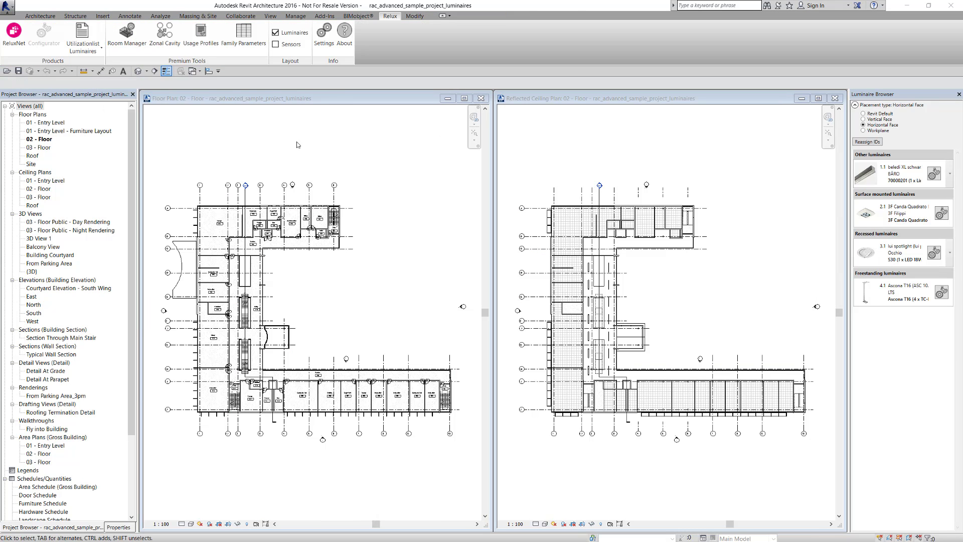
Step: Activate the floor plan and open the Relux Room Manager
click(130, 42)
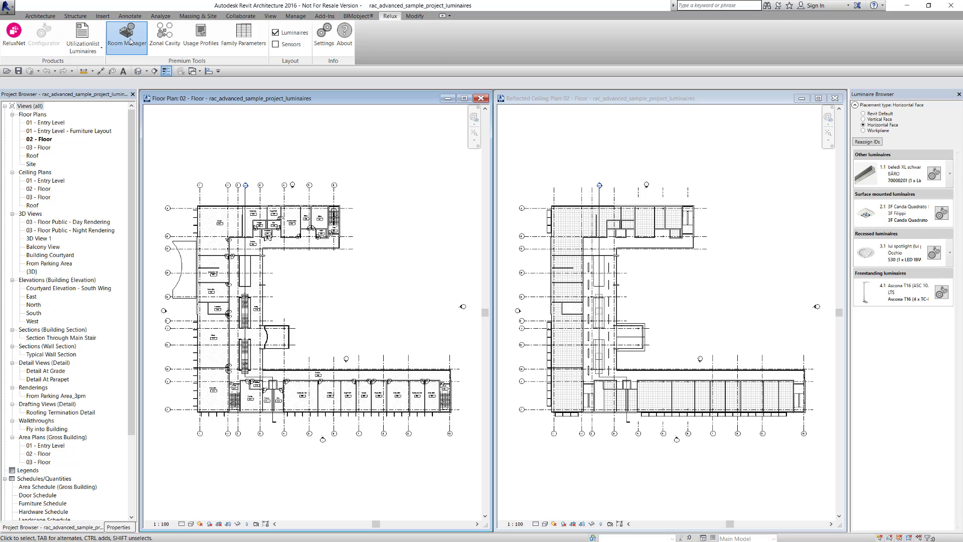
click(130, 41)
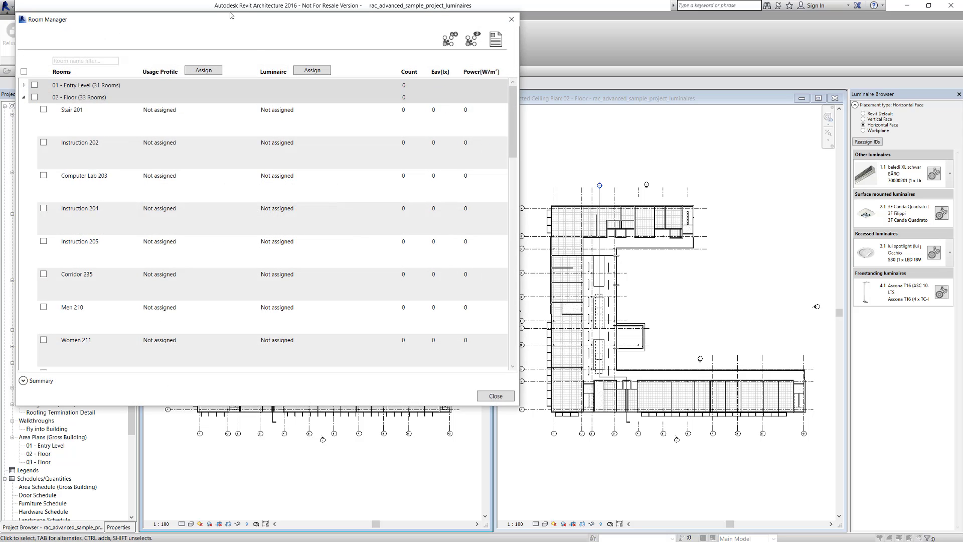
drag(230, 19, 447, 119)
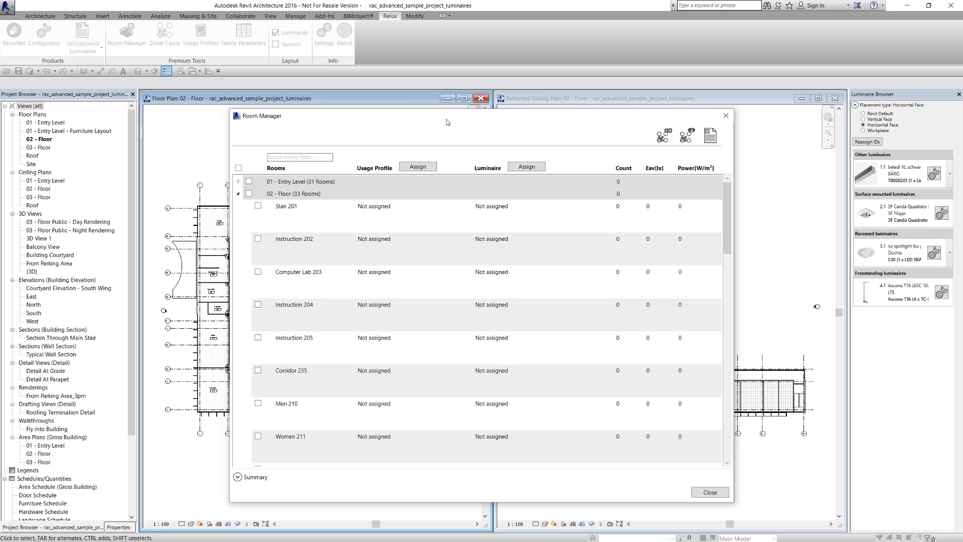
Step: Filter rooms by 'ins' and check Instruction 202, 204, 205, 218 and 221
click(323, 158)
text(instr)
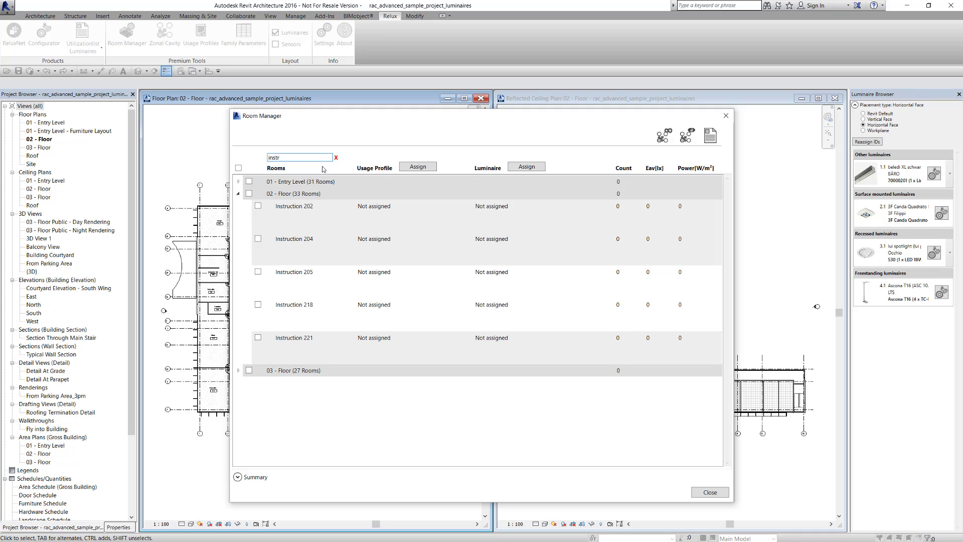
click(258, 206)
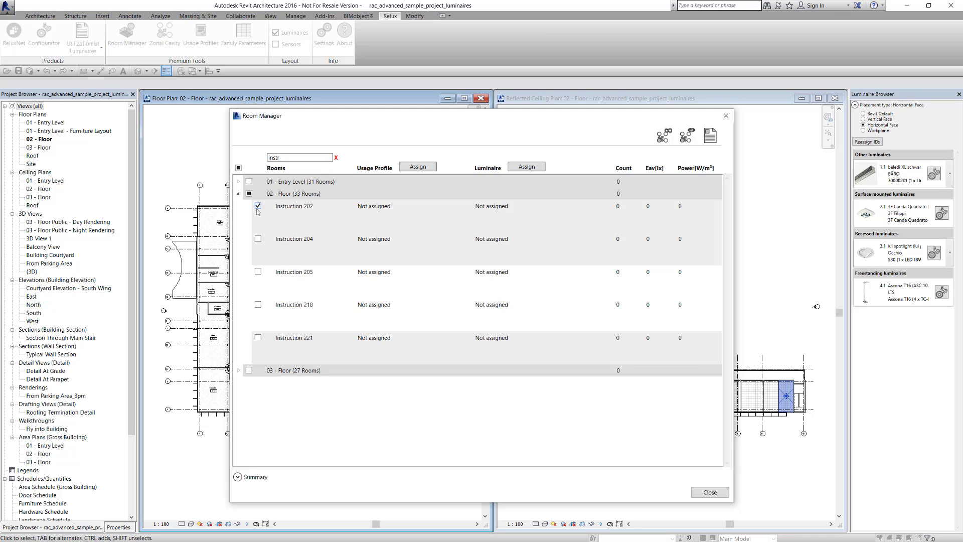
click(258, 239)
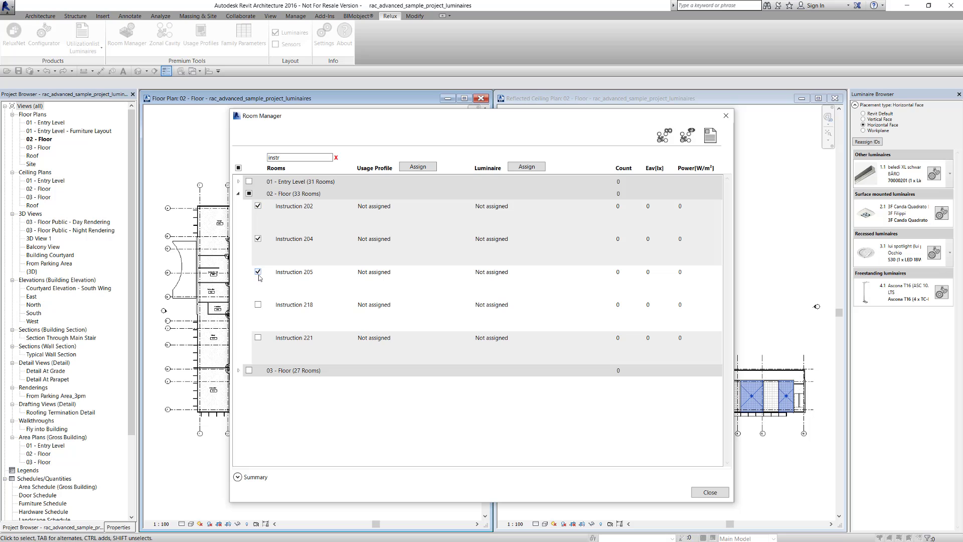
click(258, 337)
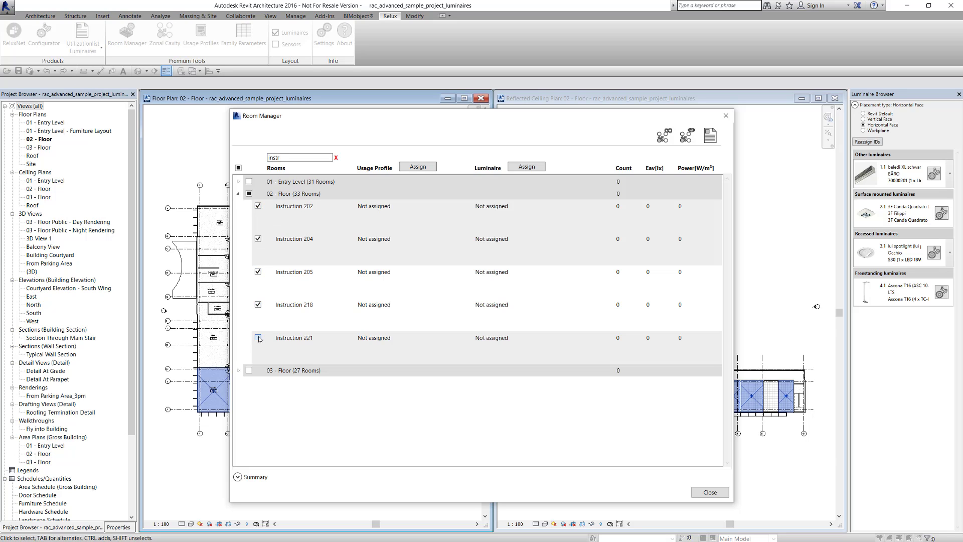
mouse_move(382, 114)
mouse_down()
mouse_move(414, 471)
mouse_move(389, 117)
mouse_up()
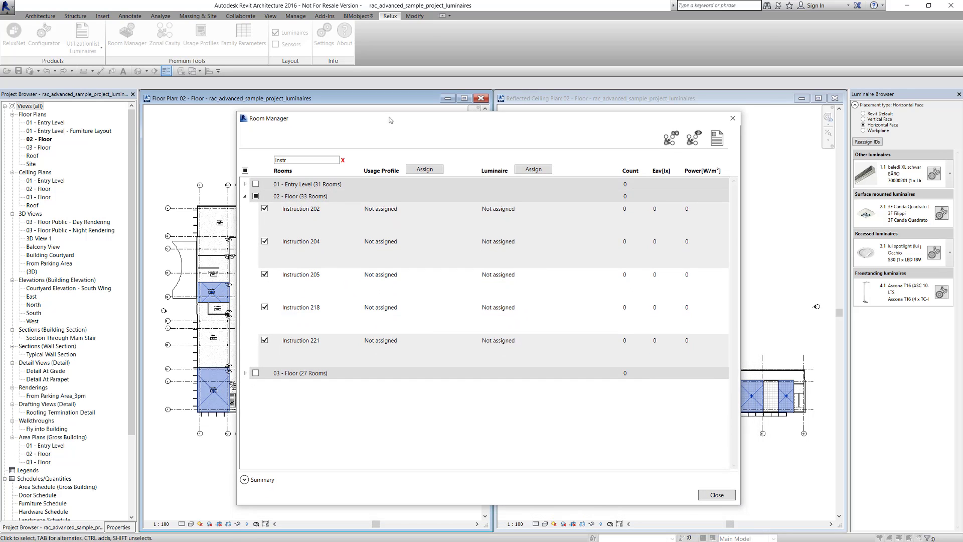
click(419, 171)
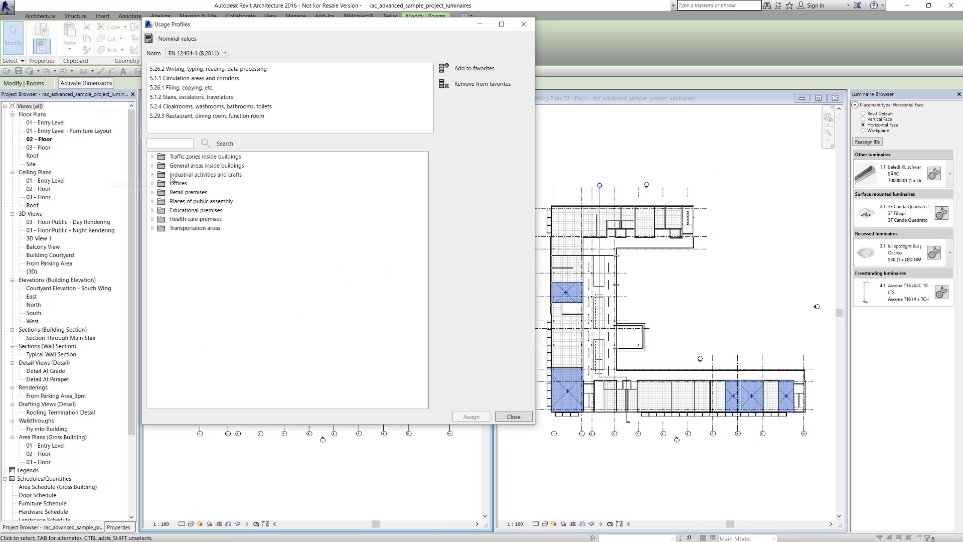
Step: Assign the Offices profile 5.26.2 Writing, typing, reading, data processing (500 lx) to the Instruction rooms
click(152, 183)
click(161, 192)
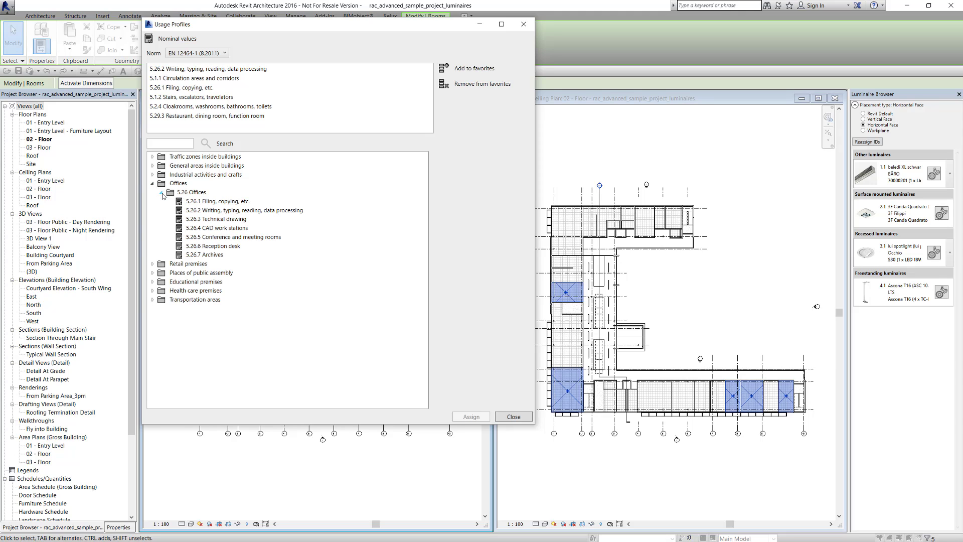
click(206, 211)
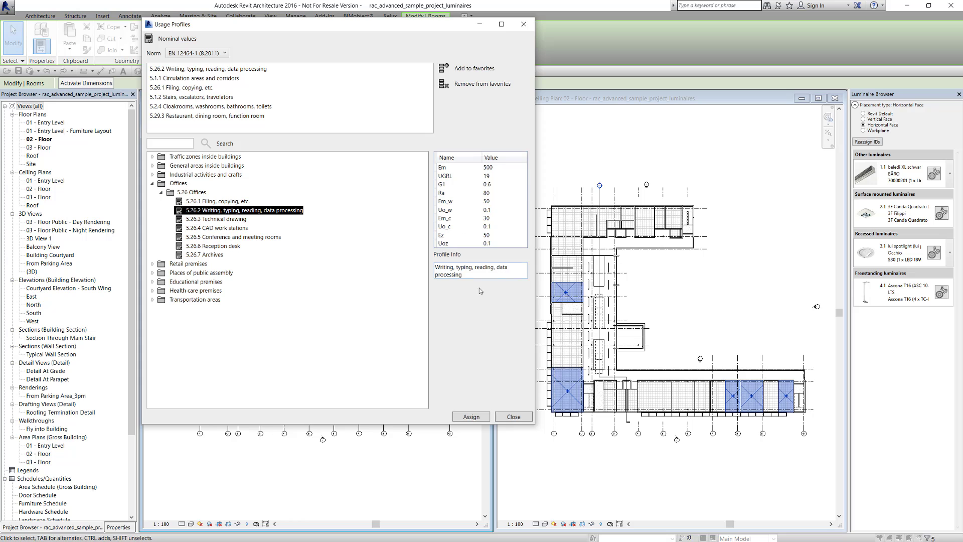
click(474, 416)
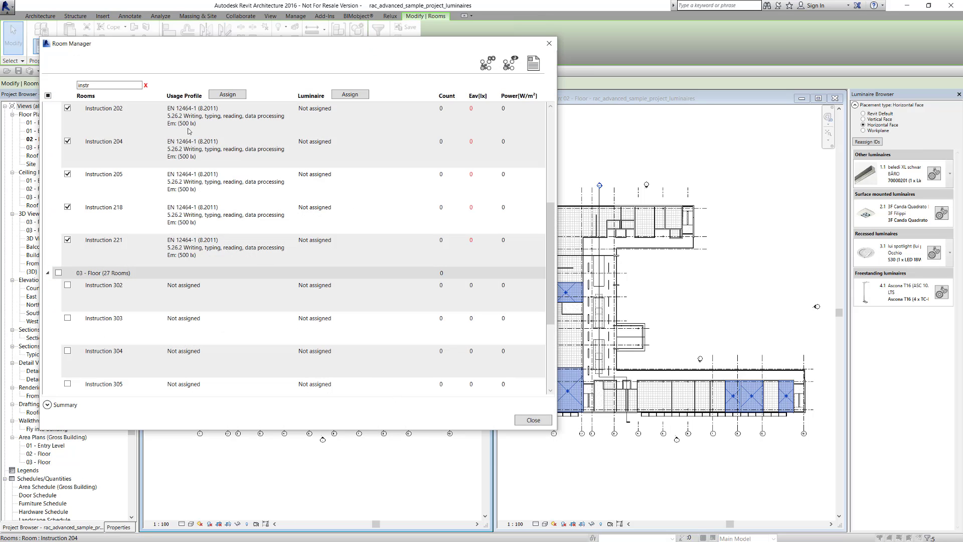
Step: Assign the beledi XL schwarz 70000201 luminaire and place 32 fixtures, reaching 514–688 lx
click(350, 94)
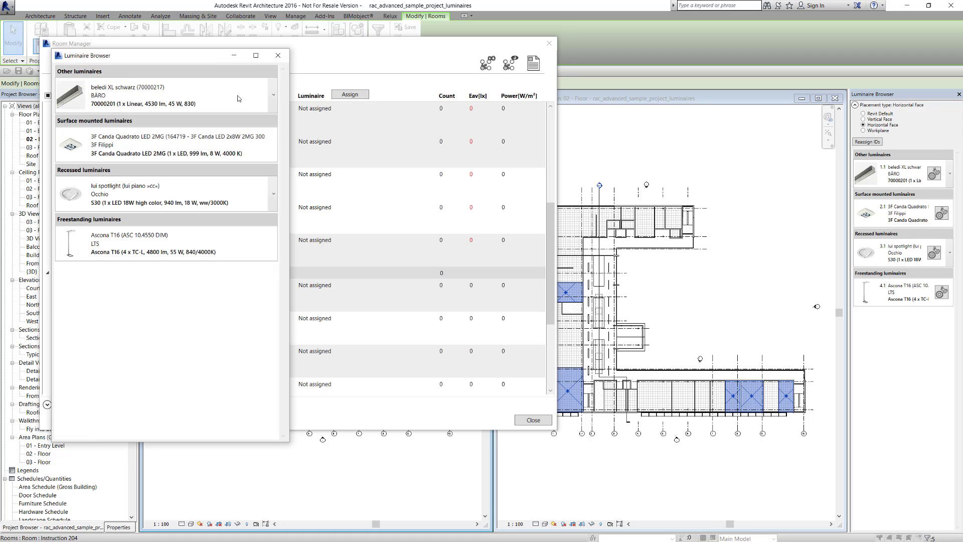
click(275, 95)
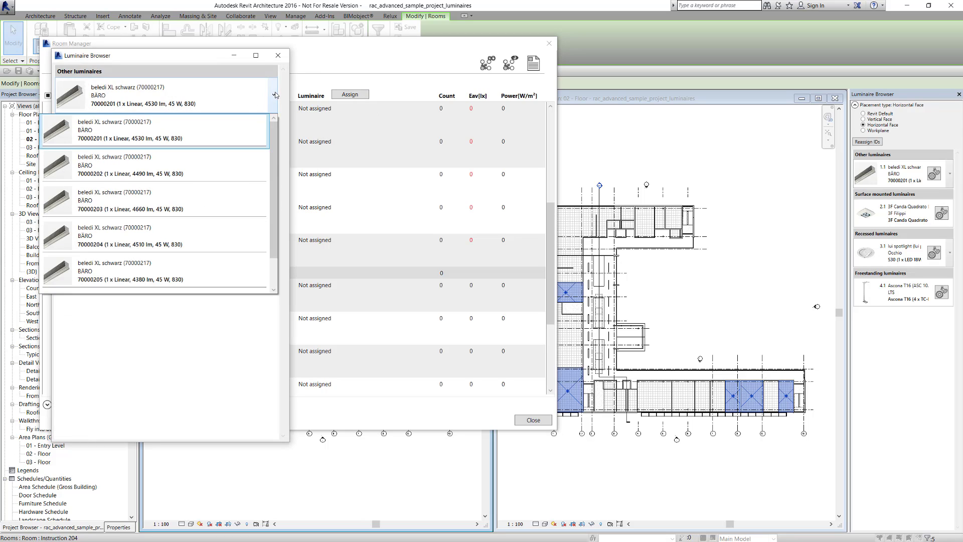
click(238, 126)
drag(391, 50, 354, 23)
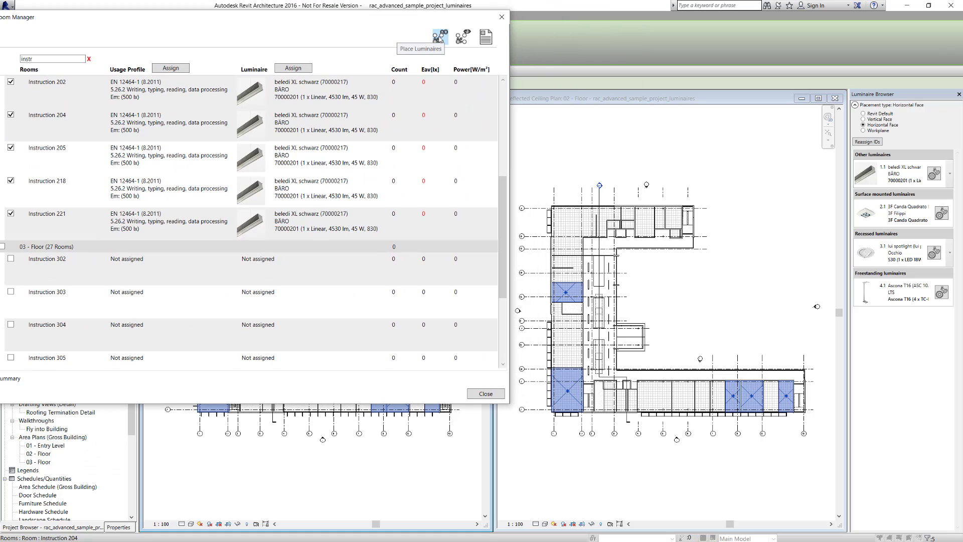
click(439, 39)
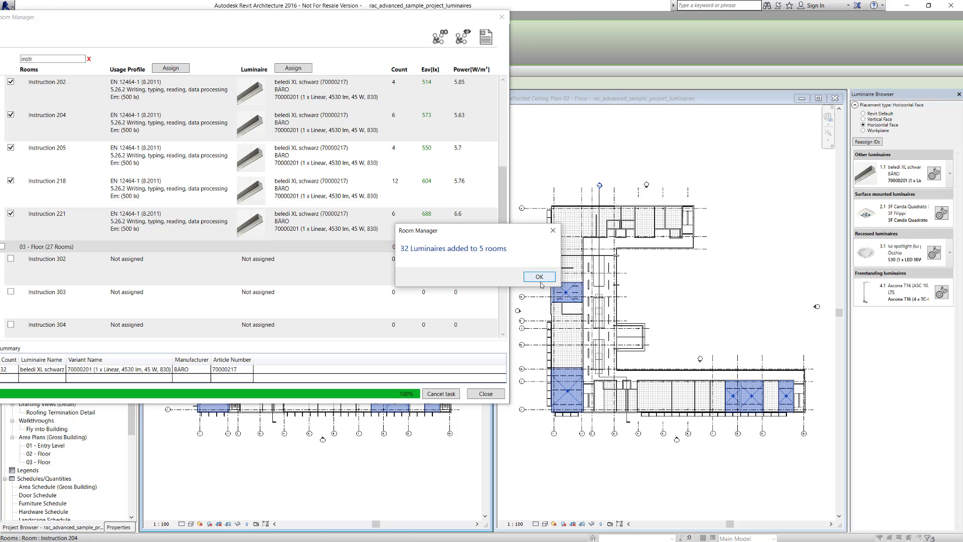
Step: Dismiss the 32-luminaire message, filter rooms by 'el', and check Electrical 214, 220 and 227
click(539, 277)
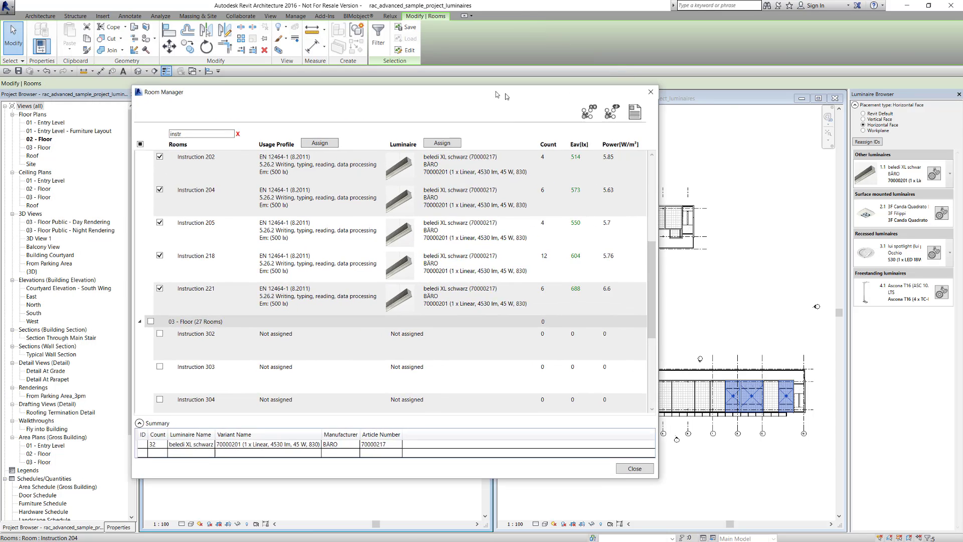
key(BackSpace)
key(BackSpace)
key(BackSpace)
key(BackSpace)
key(BackSpace)
text(e)
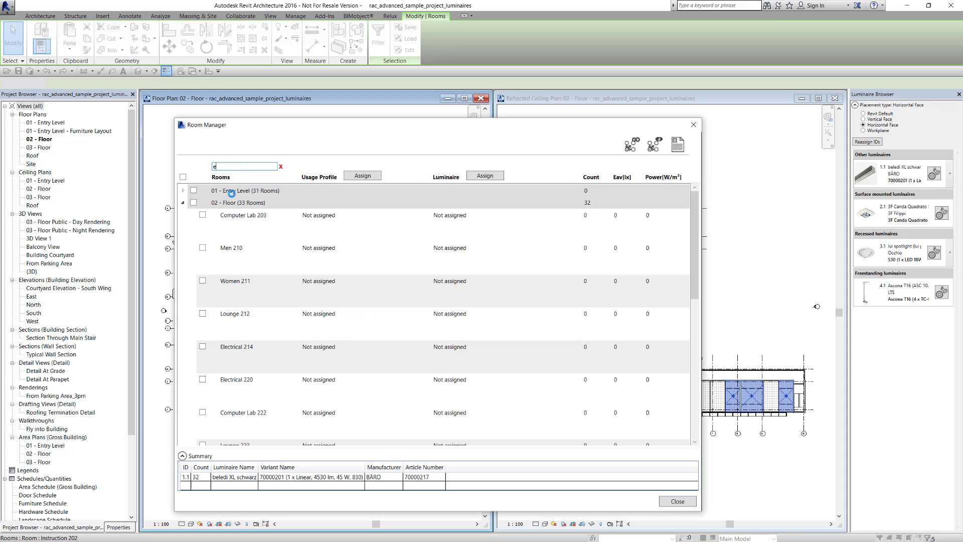
text(lectr)
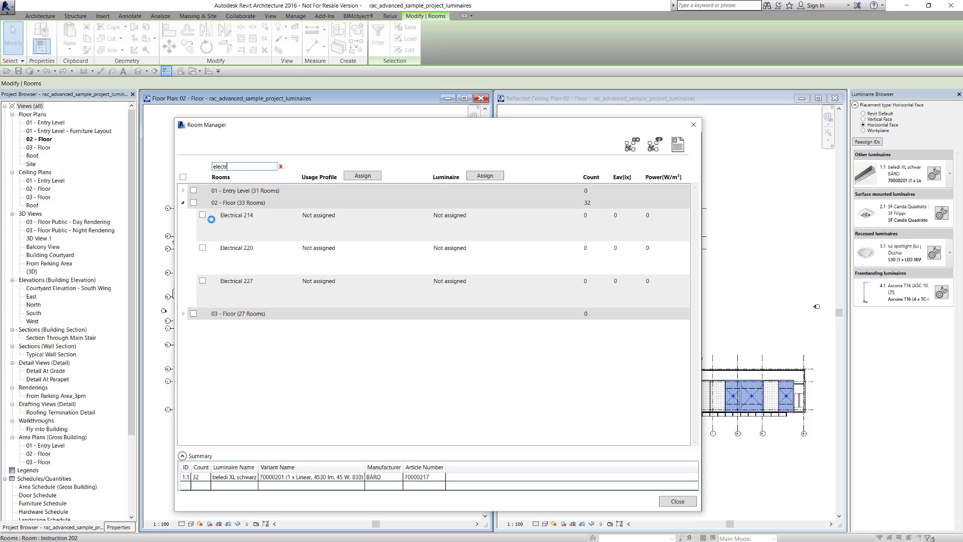
click(203, 215)
click(203, 248)
click(202, 281)
click(376, 176)
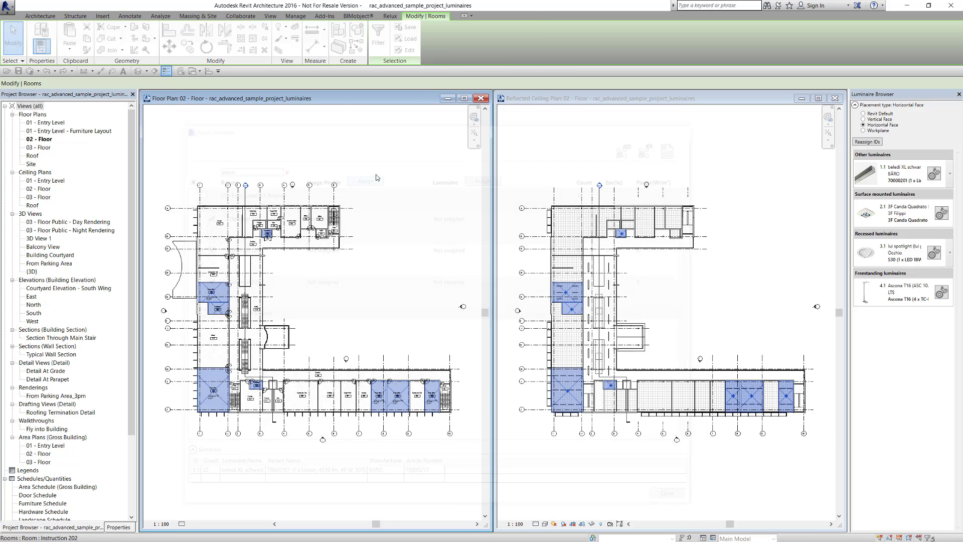
click(153, 166)
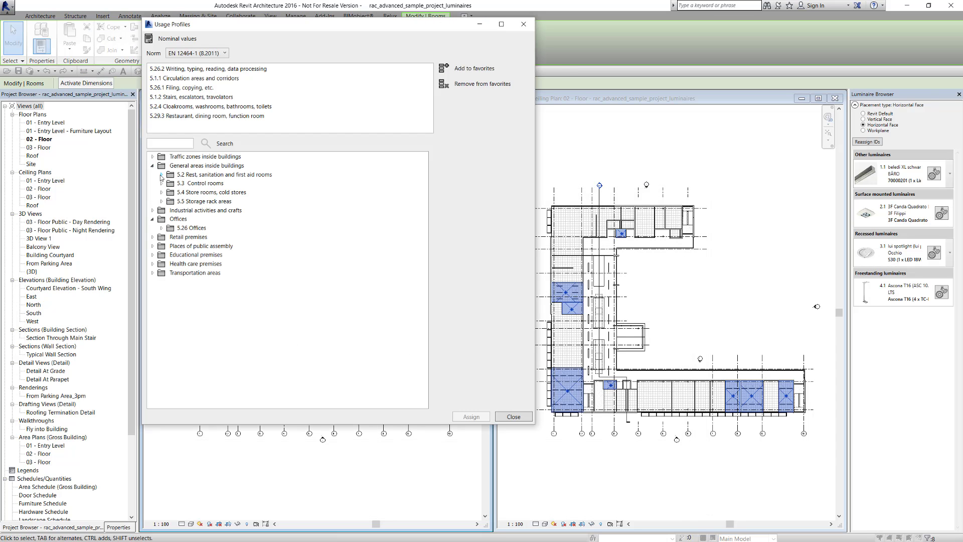
Step: Assign usage profile 5.4.2 Dispatch packing handling areas (300 lx) to the Electrical rooms
click(161, 192)
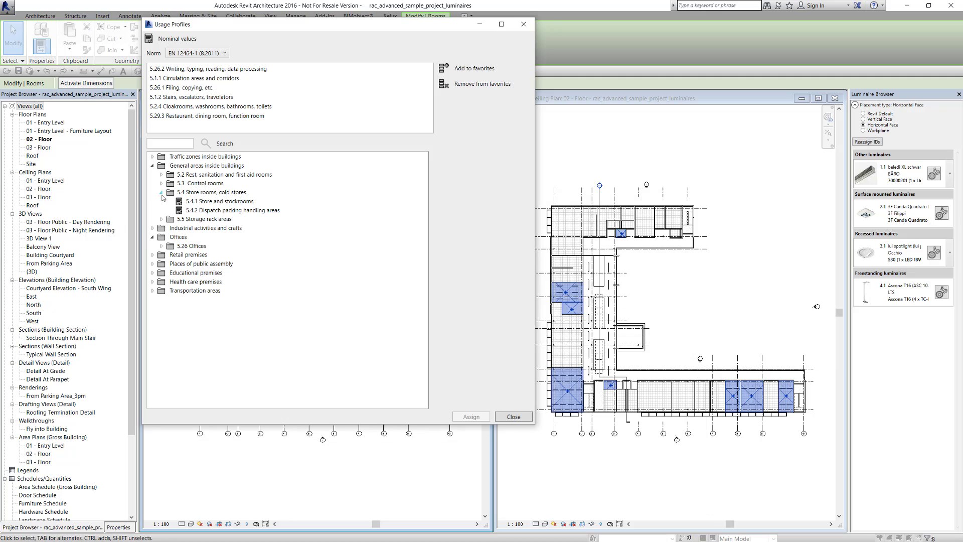
click(182, 211)
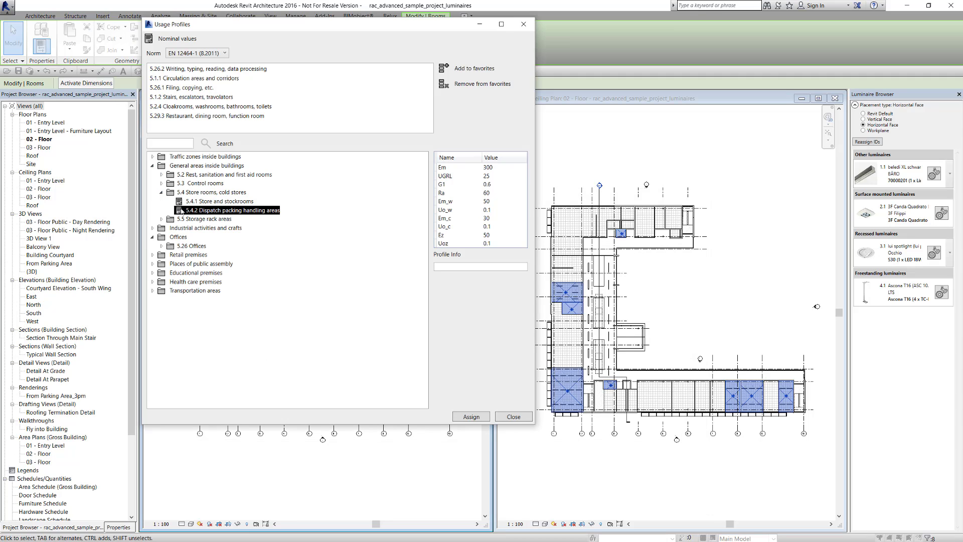
click(474, 417)
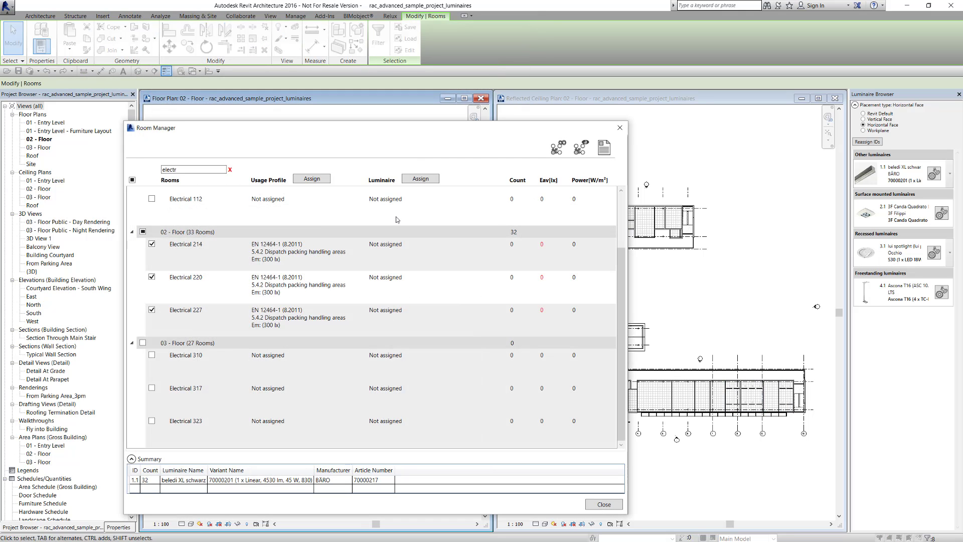
Step: Choose the 3F Canda Quadrato LED 2MG luminaire and place it with monitored zonal calculation
click(425, 182)
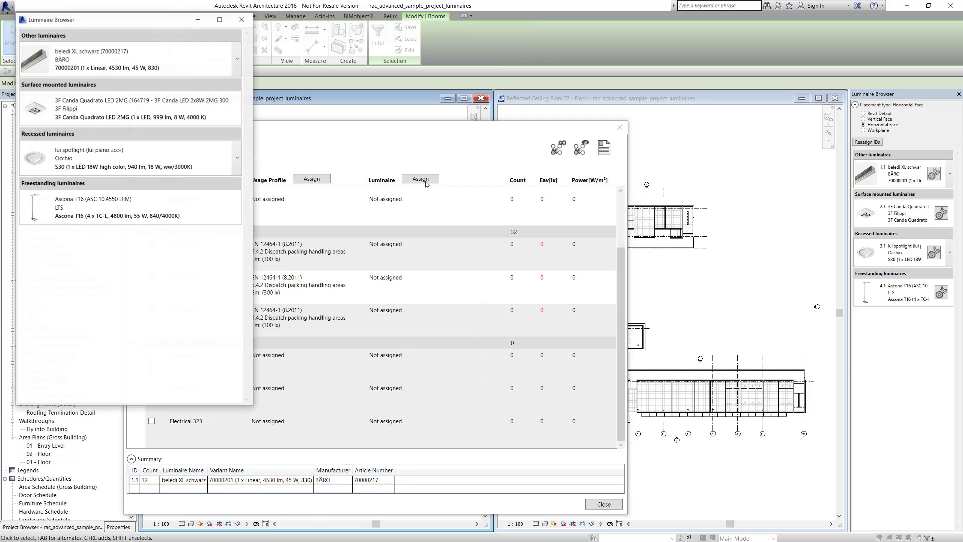
click(169, 115)
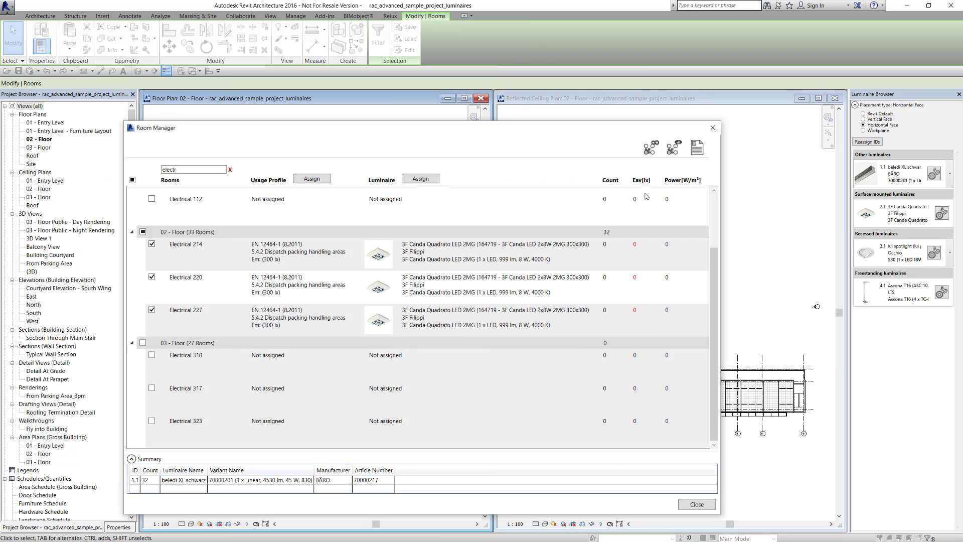
click(674, 149)
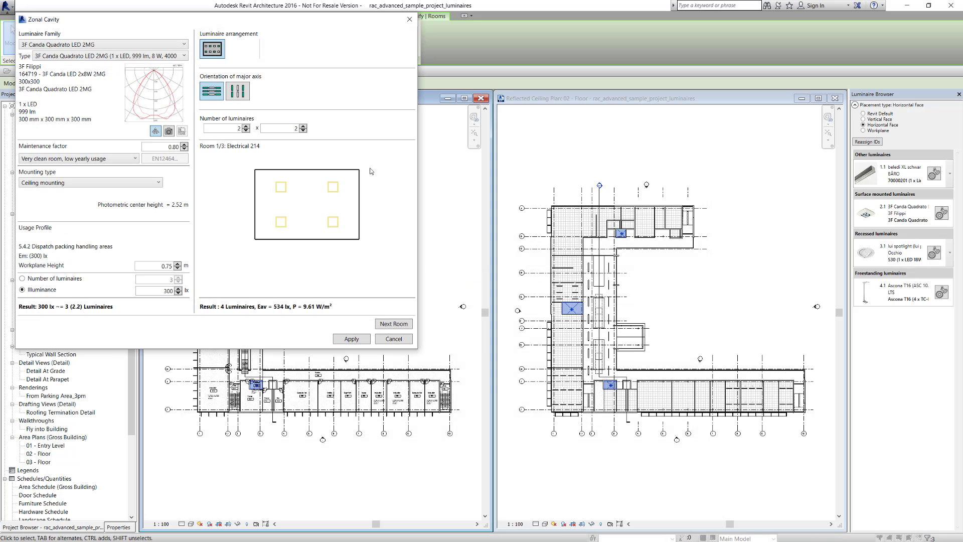
Step: Apply a 2 x 2 layout in Electrical 214's Zonal Cavity dialog: 4 luminaires, 534 lx, 9.61 W/m²
drag(318, 19, 417, 104)
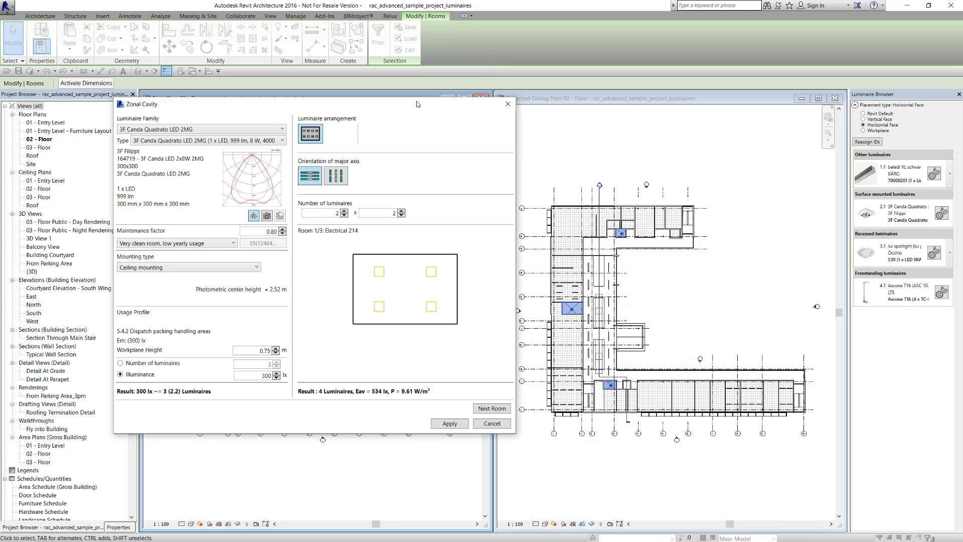
click(401, 215)
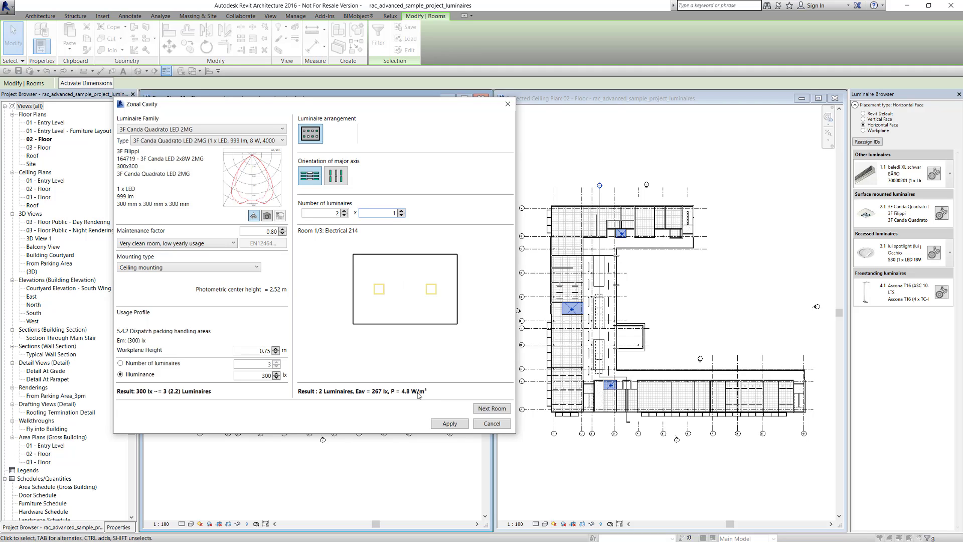
click(401, 211)
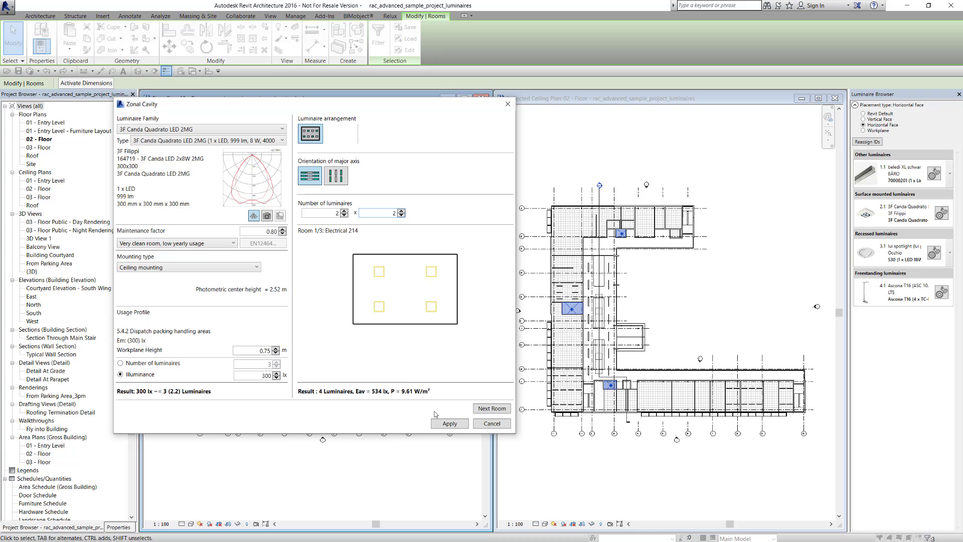
click(451, 425)
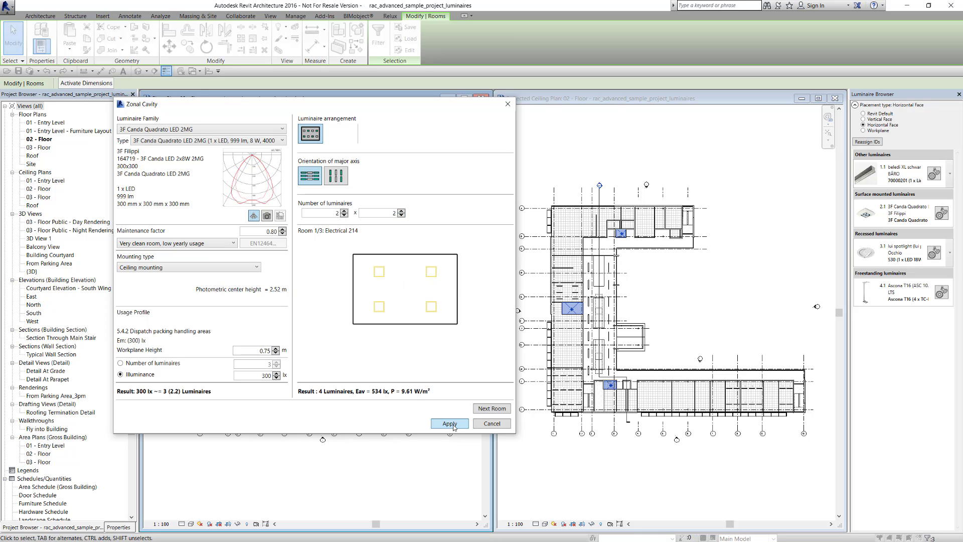
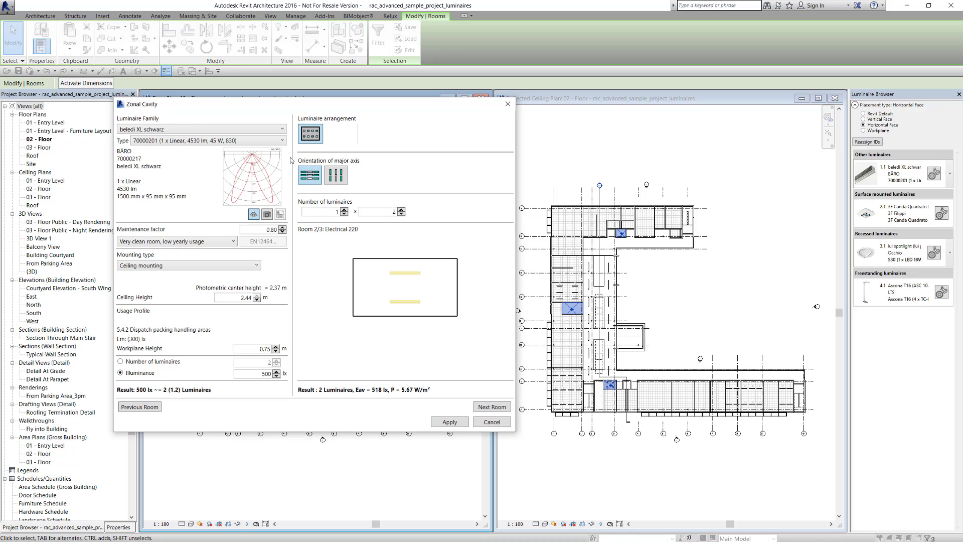
Step: Place two vertically oriented luminaires in room Electrical 220
click(340, 180)
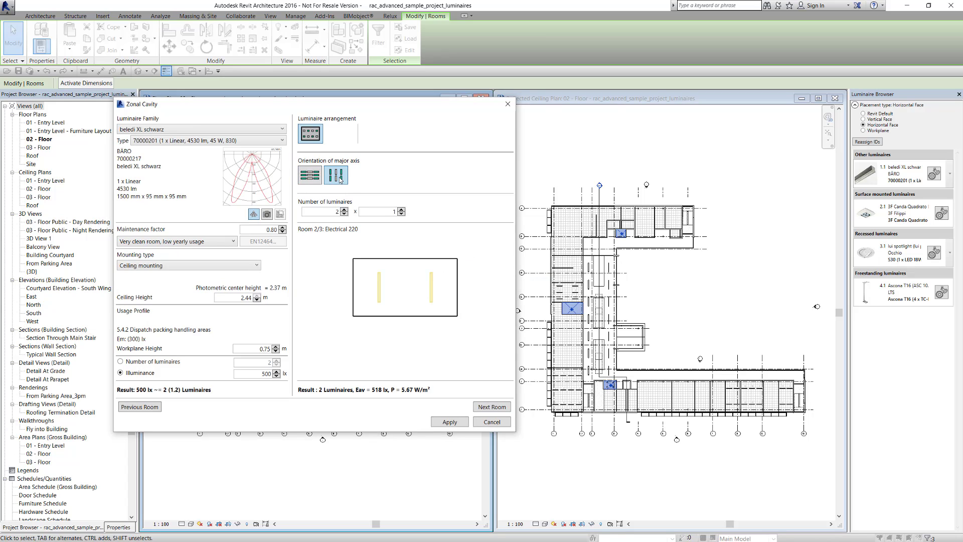
click(454, 422)
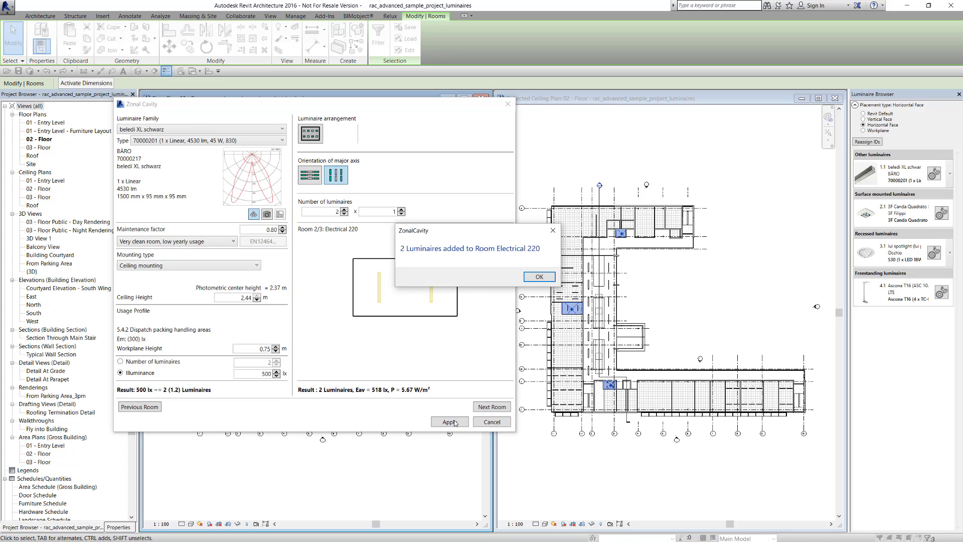
click(540, 278)
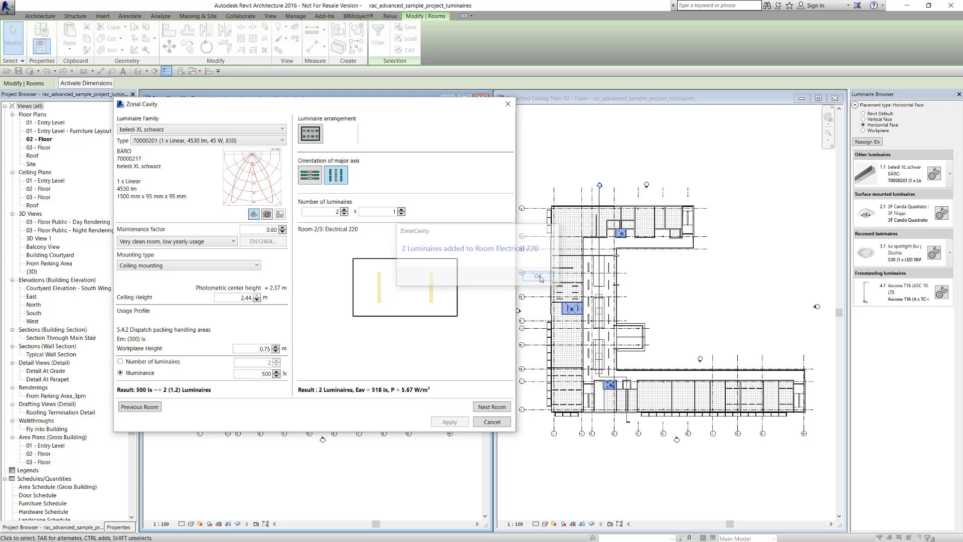
Step: In Electrical 227, despite the missing ceiling, place two 3F Canda Quadrato LED 2MG luminaires (347 lx) and finish
click(501, 409)
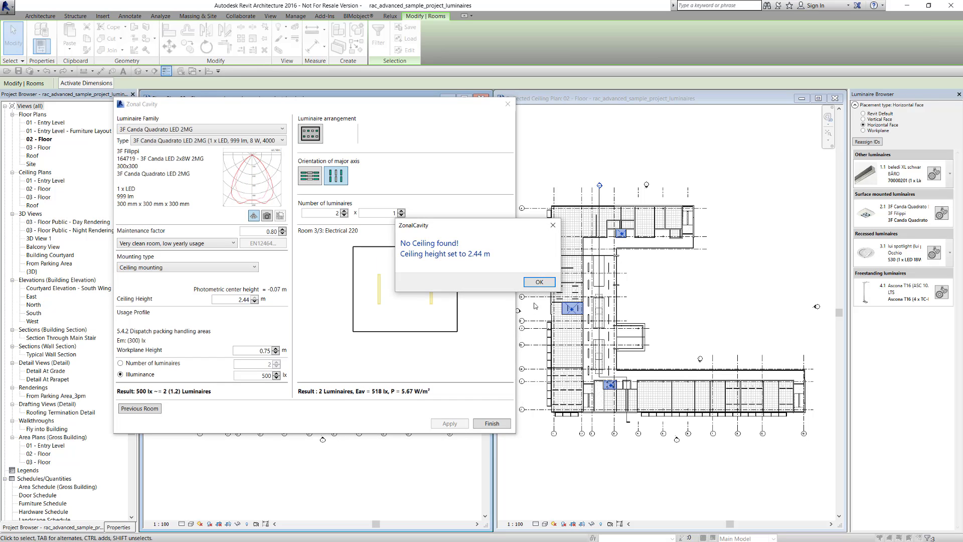
click(539, 282)
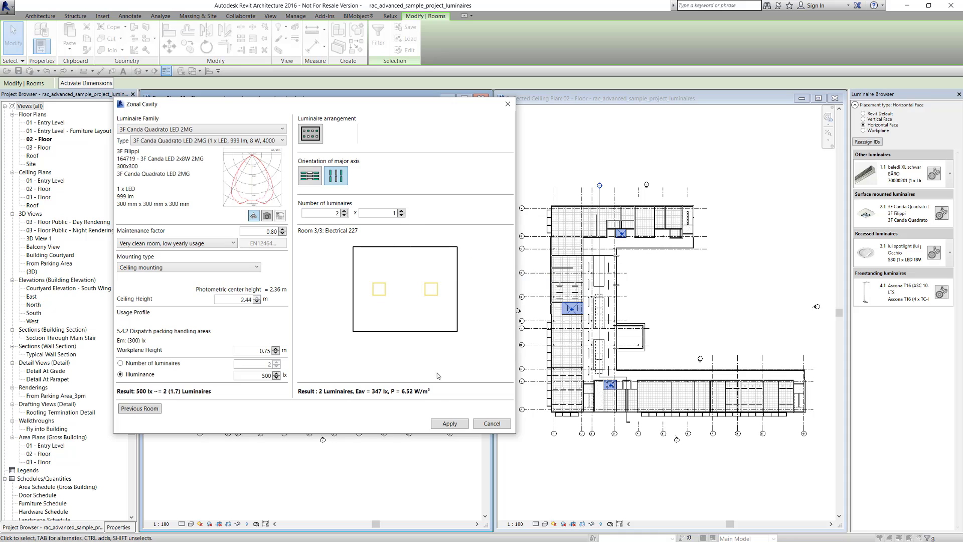
click(463, 423)
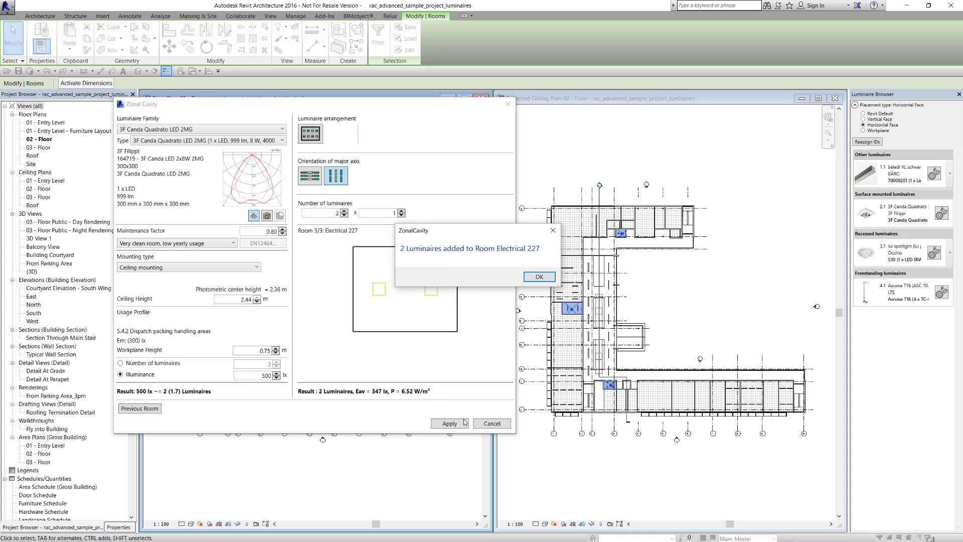
click(543, 277)
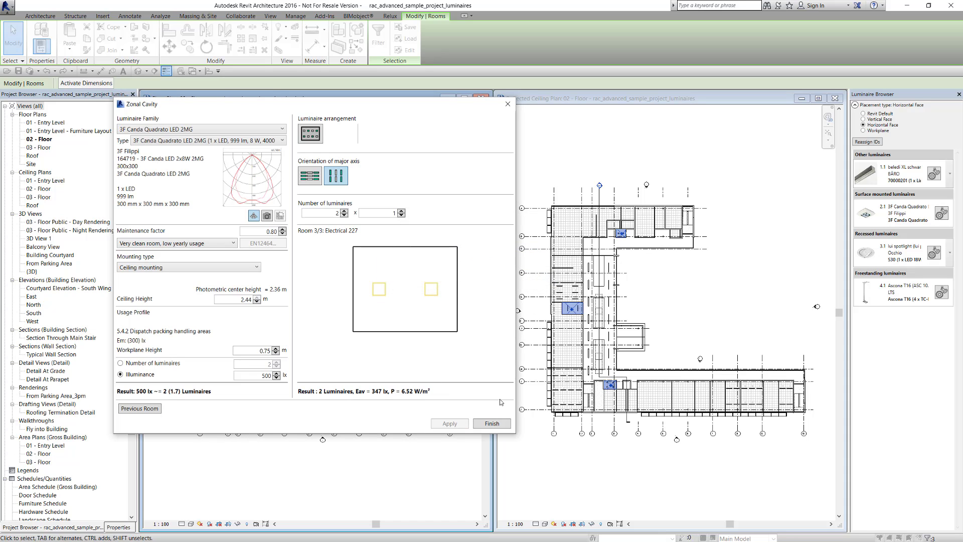
click(499, 423)
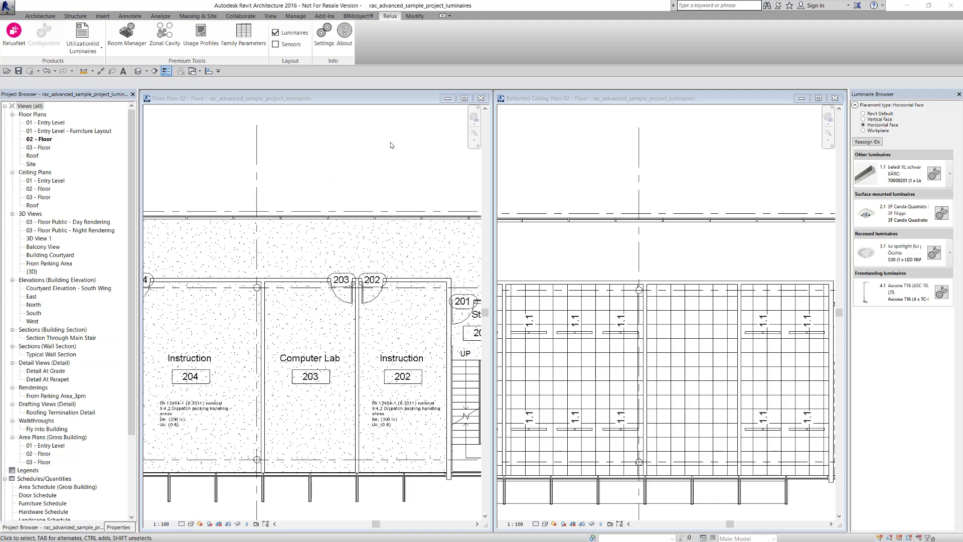
Step: Assign Computer Lab 203 the EN 12464-1 profile 5.1.1 Circulation areas and corridors (Em 100)
click(287, 402)
click(287, 402)
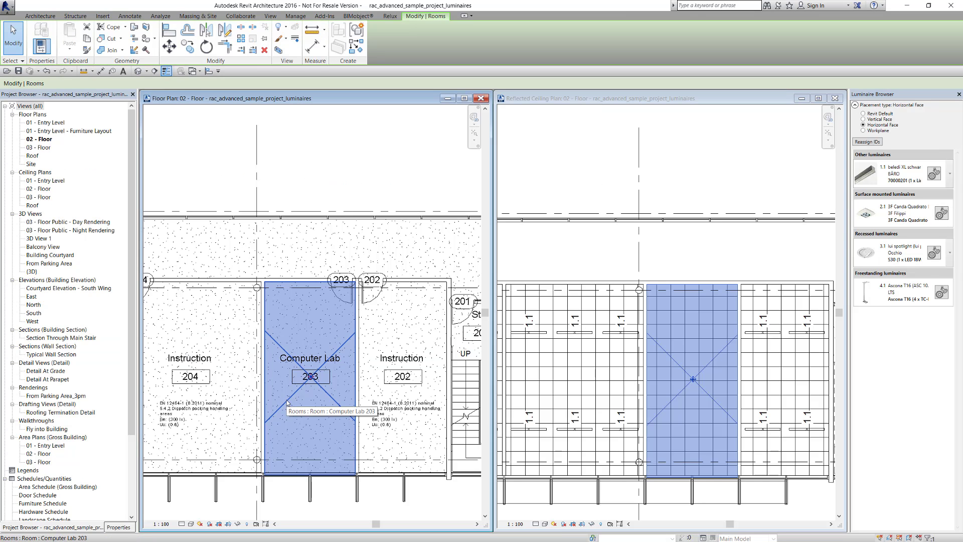
click(398, 17)
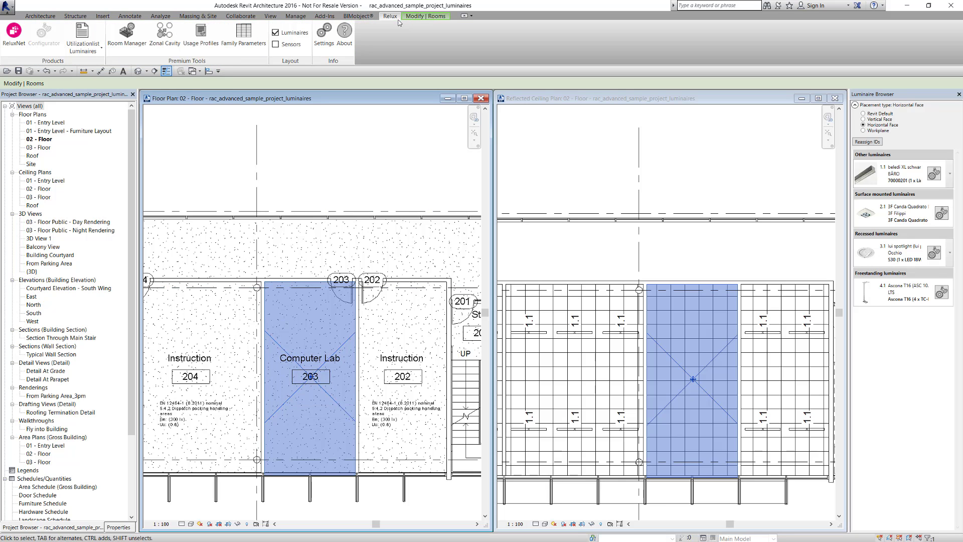
click(201, 38)
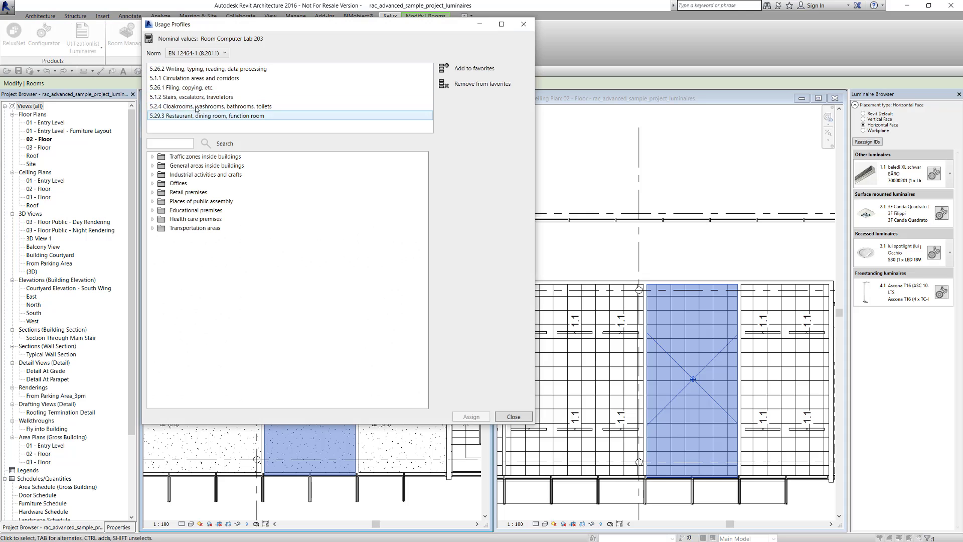
click(191, 79)
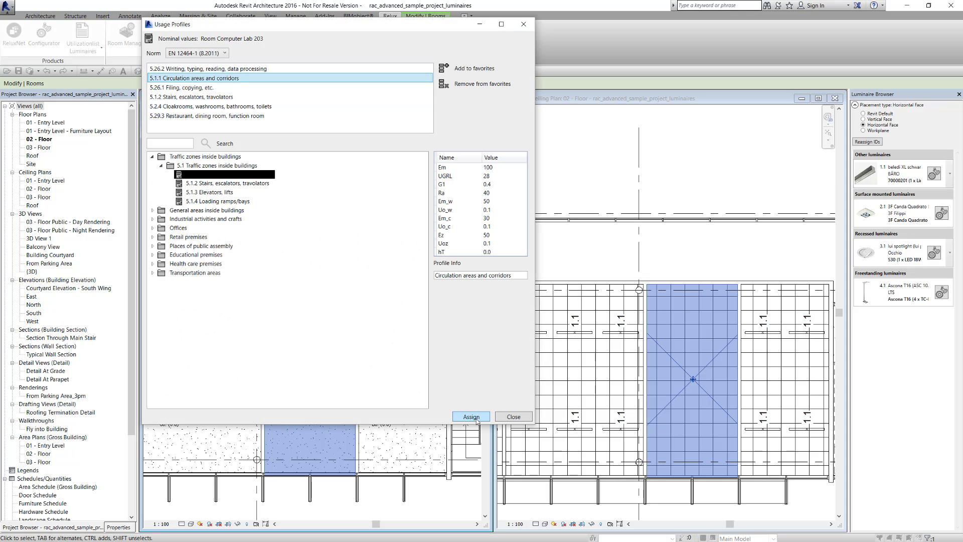
click(471, 416)
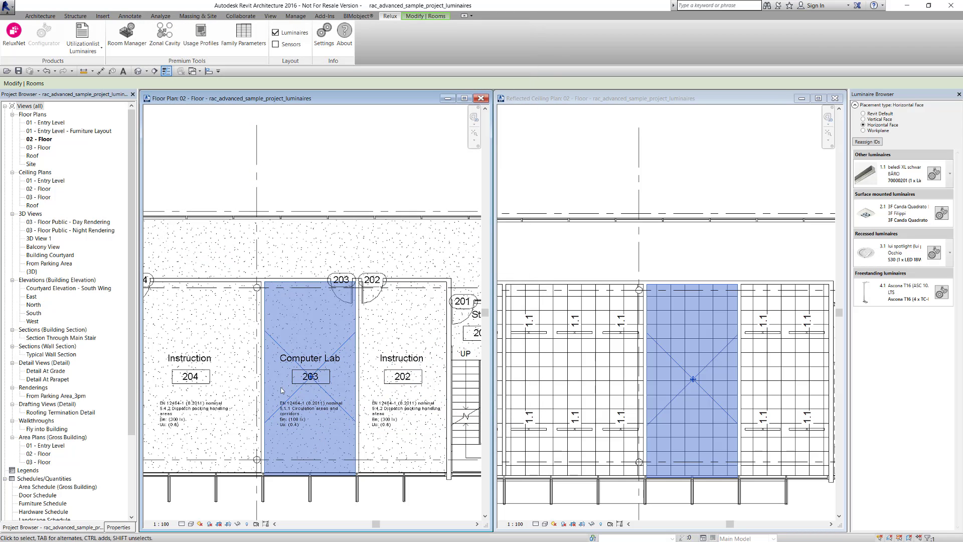
Step: Via Zonal Cavity, place six lui spotlight luminaires 2 x 3 in Computer Lab 203, giving 216 lx
click(174, 40)
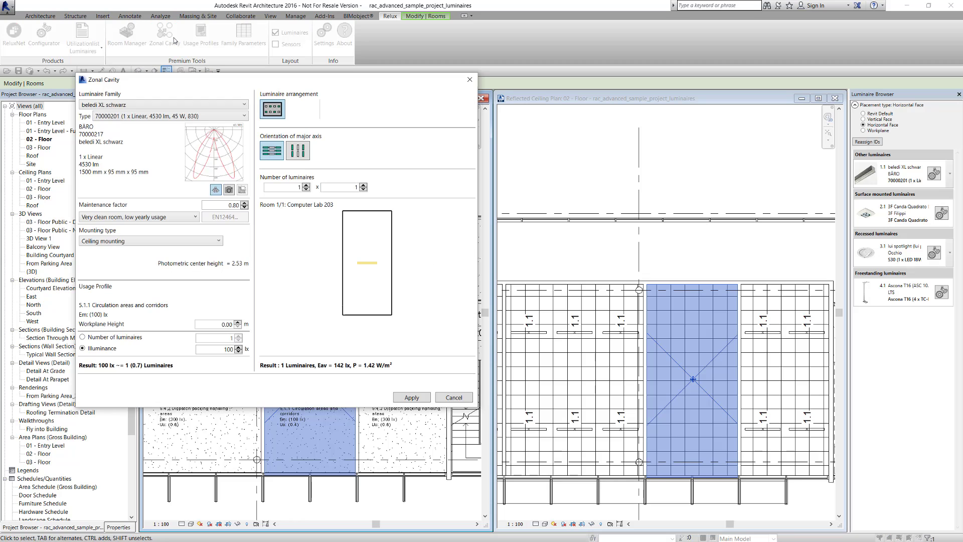
click(236, 106)
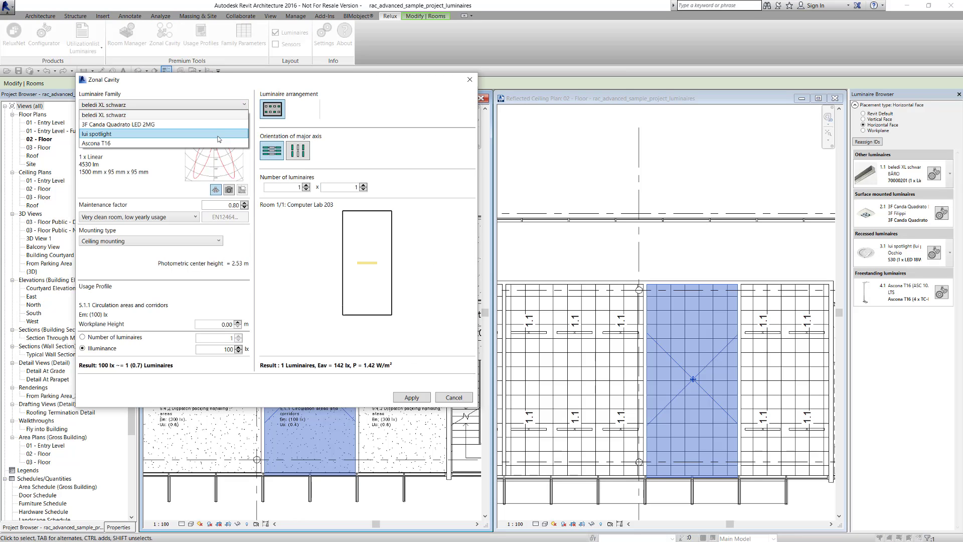
click(219, 136)
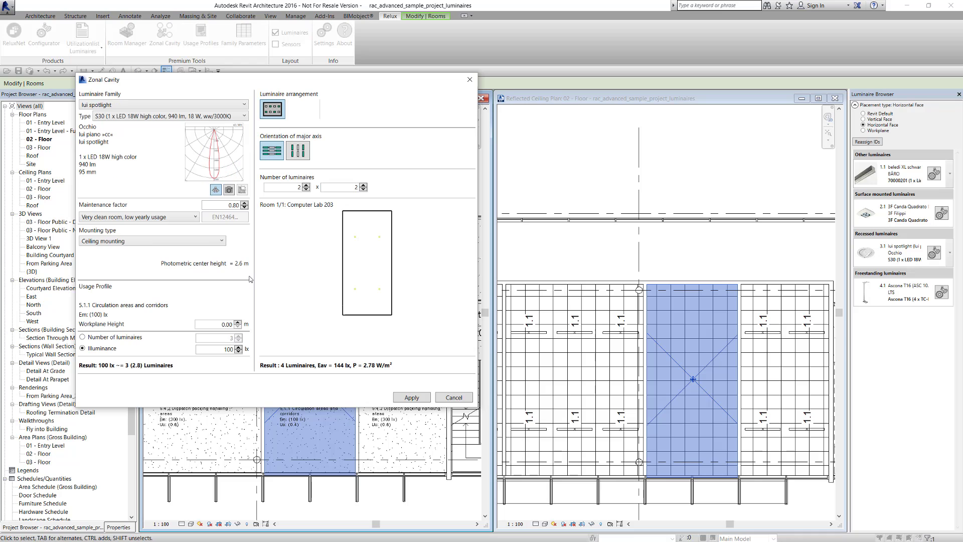
click(363, 184)
click(412, 397)
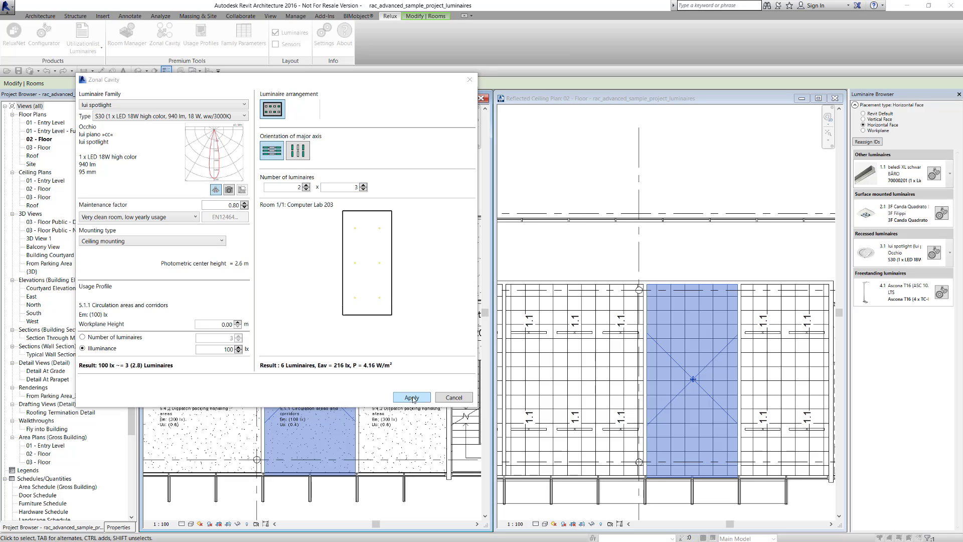
click(538, 283)
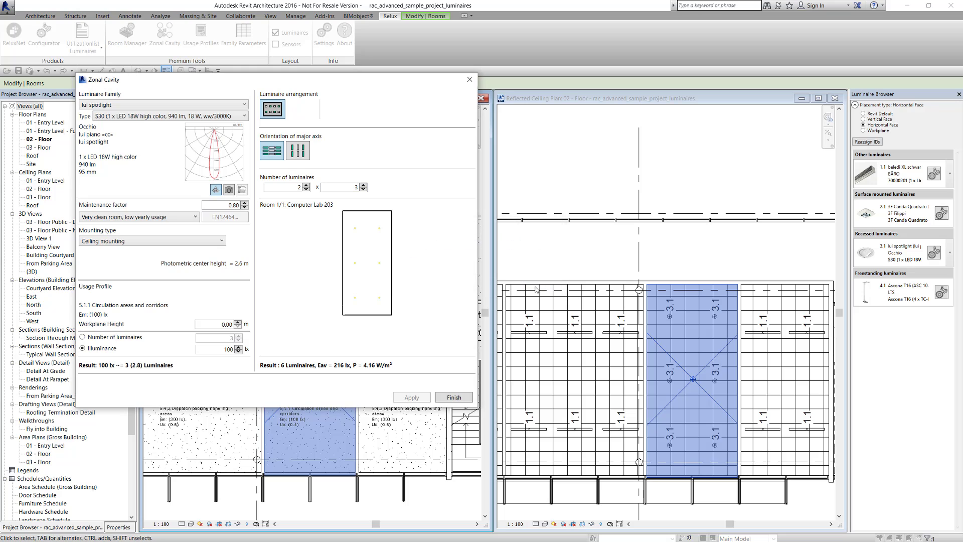
click(454, 398)
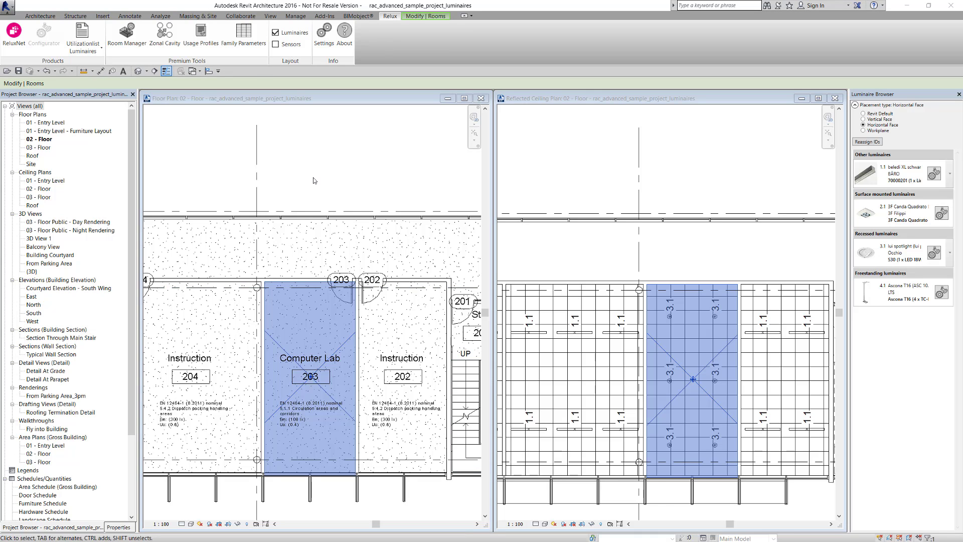
Step: Turn on COBie properties in the luminaire family parameters, keeping version 2.40 (01.01.2010)
click(244, 37)
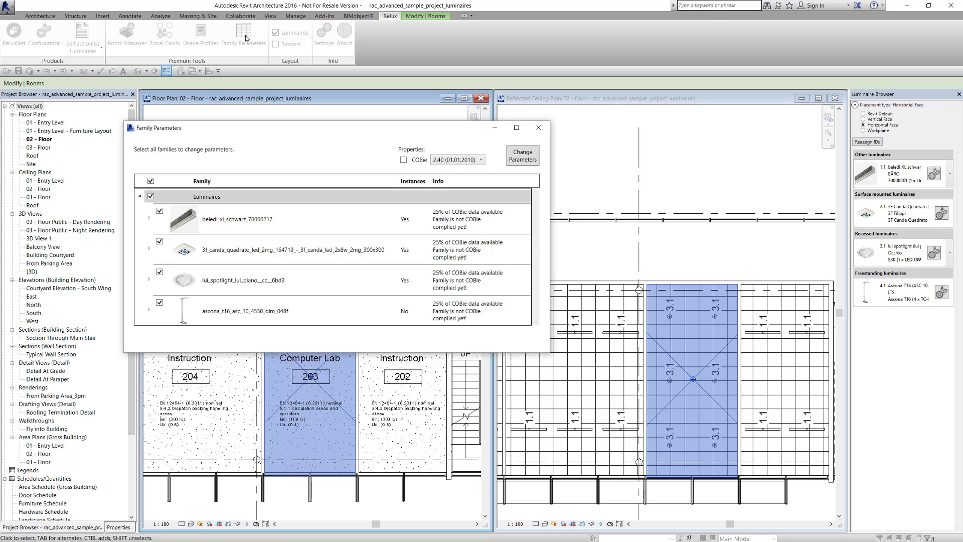
drag(277, 133, 373, 133)
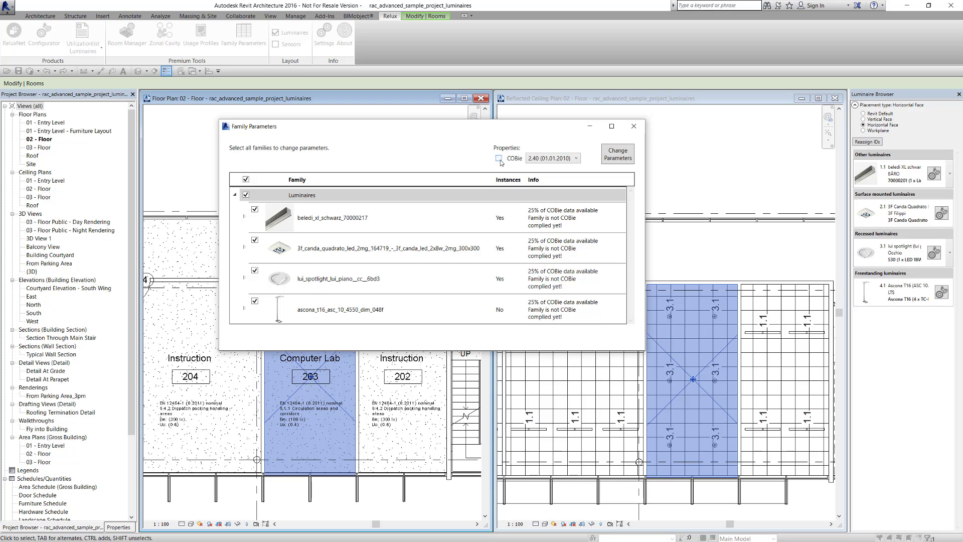
click(500, 159)
click(577, 159)
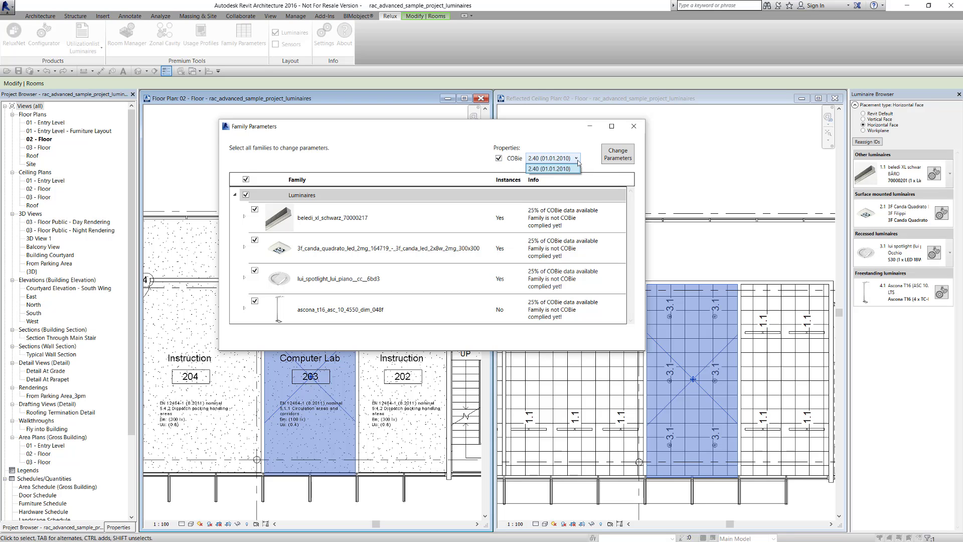
click(578, 162)
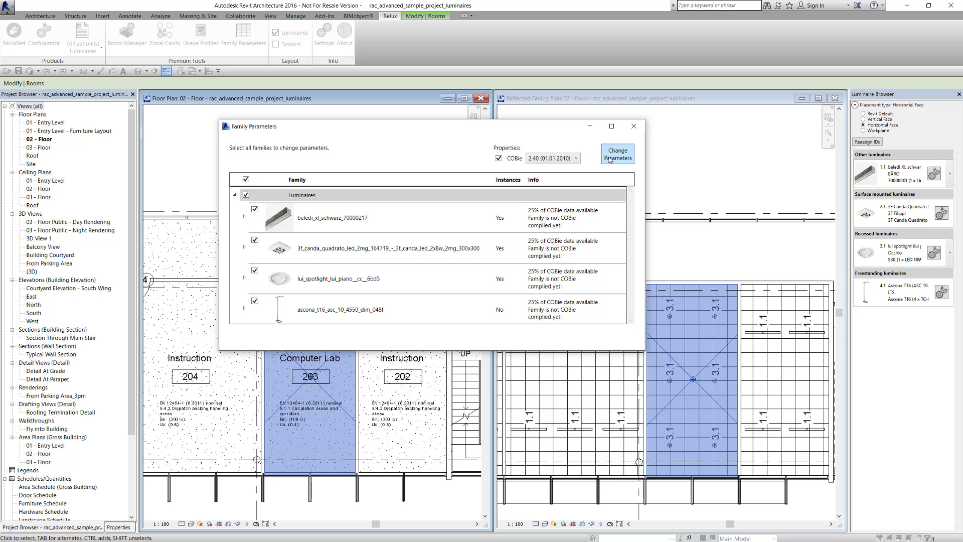
Step: Write the COBie parameters into all four families and show the ReluxCAD for Revit About dialog
click(609, 158)
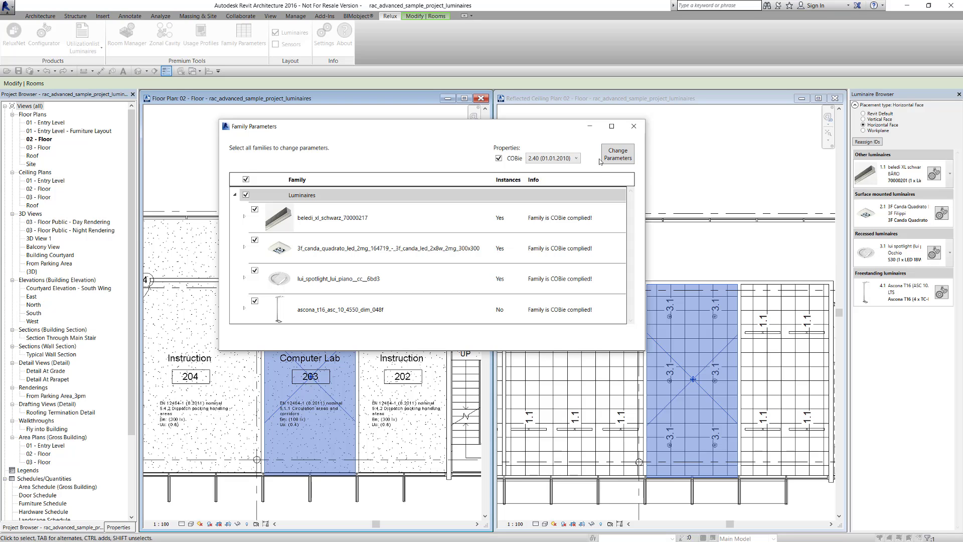
click(633, 127)
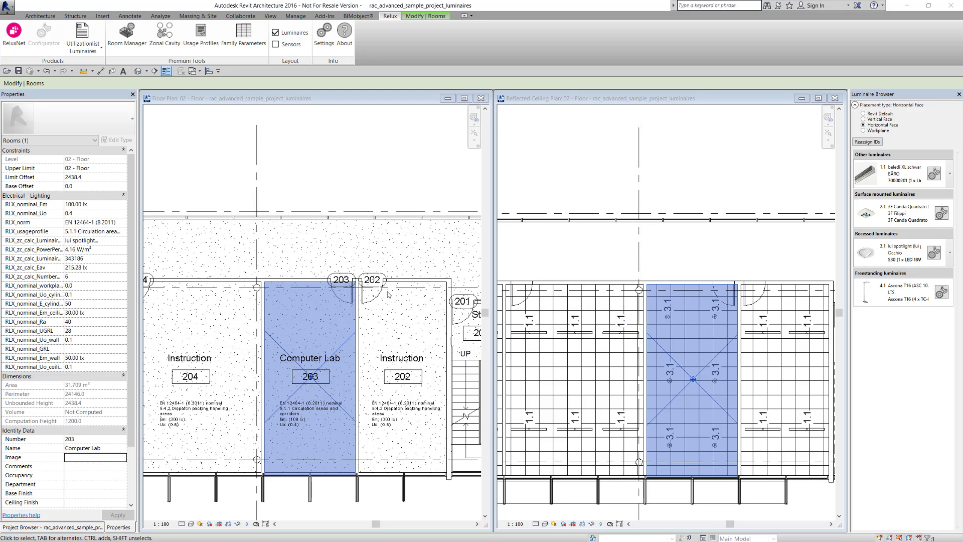
click(345, 40)
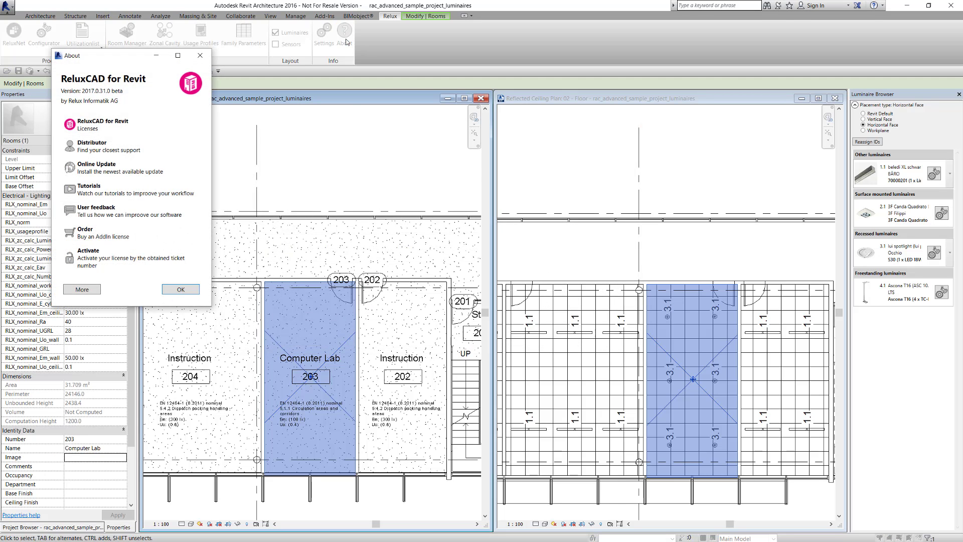